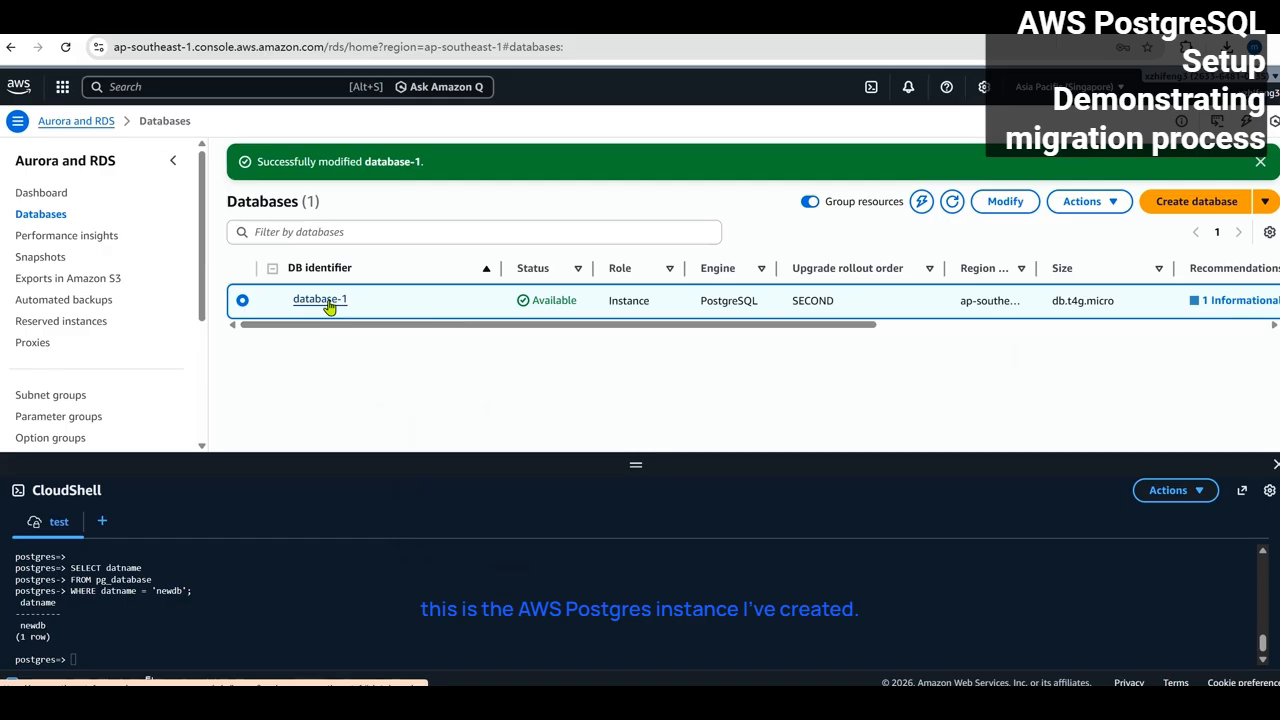
- Open the details of the database-1 instance and examine its connectivity settings and the newdb query in CloudShell
{"action": "left_click", "coordinate": [320, 299]}
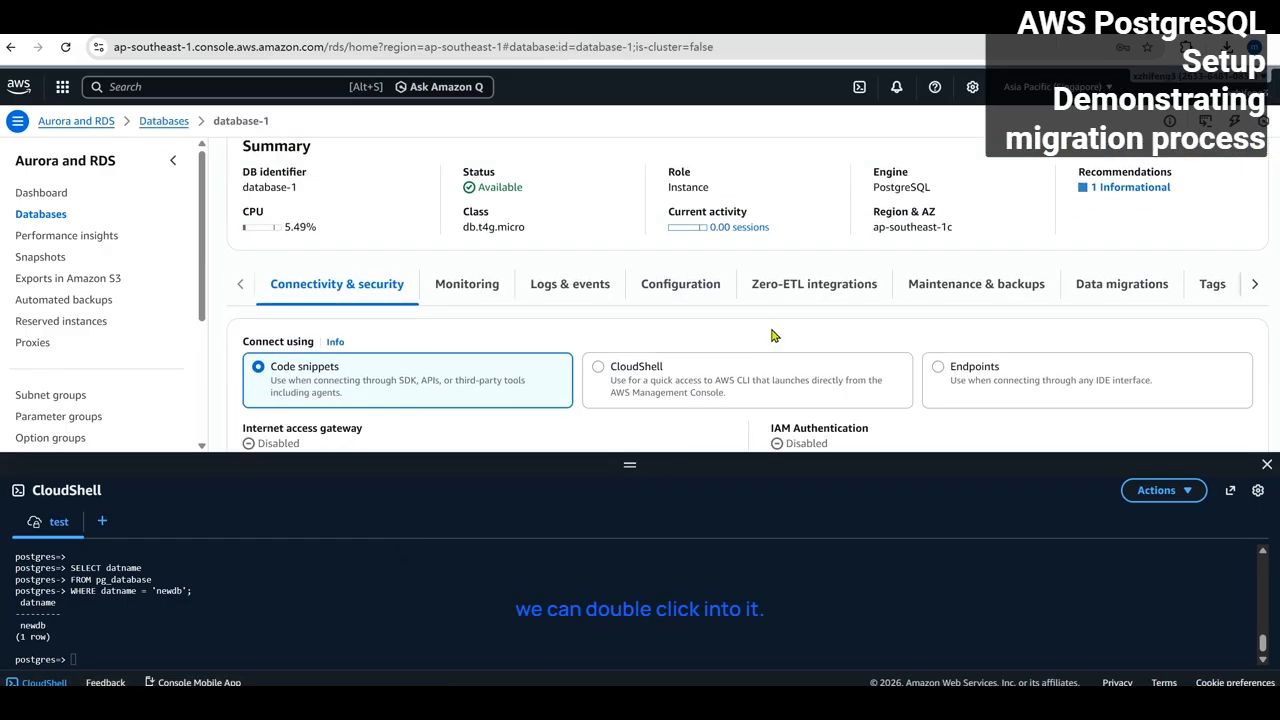
{"action": "scroll", "coordinate": [740, 342], "scroll_direction": "down", "scroll_amount": 2}
{"action": "scroll", "coordinate": [580, 306], "scroll_direction": "up", "scroll_amount": 1}
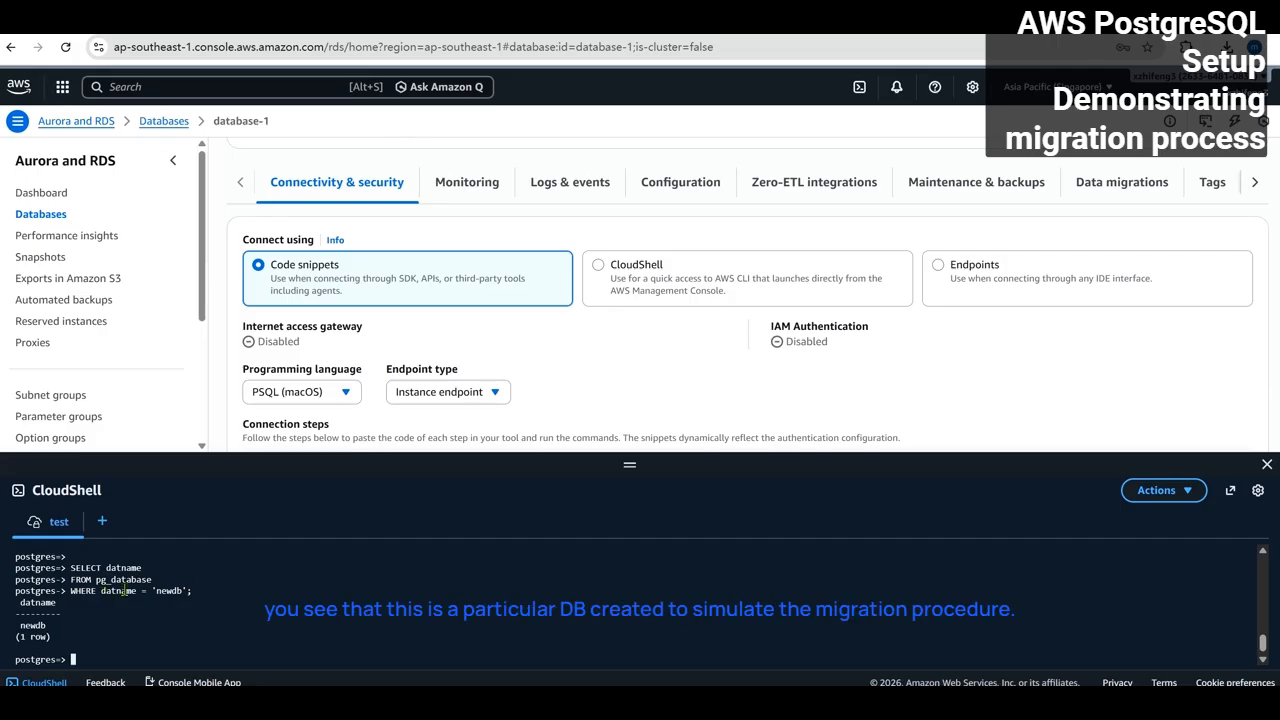
{"action": "double_click", "coordinate": [162, 590]}
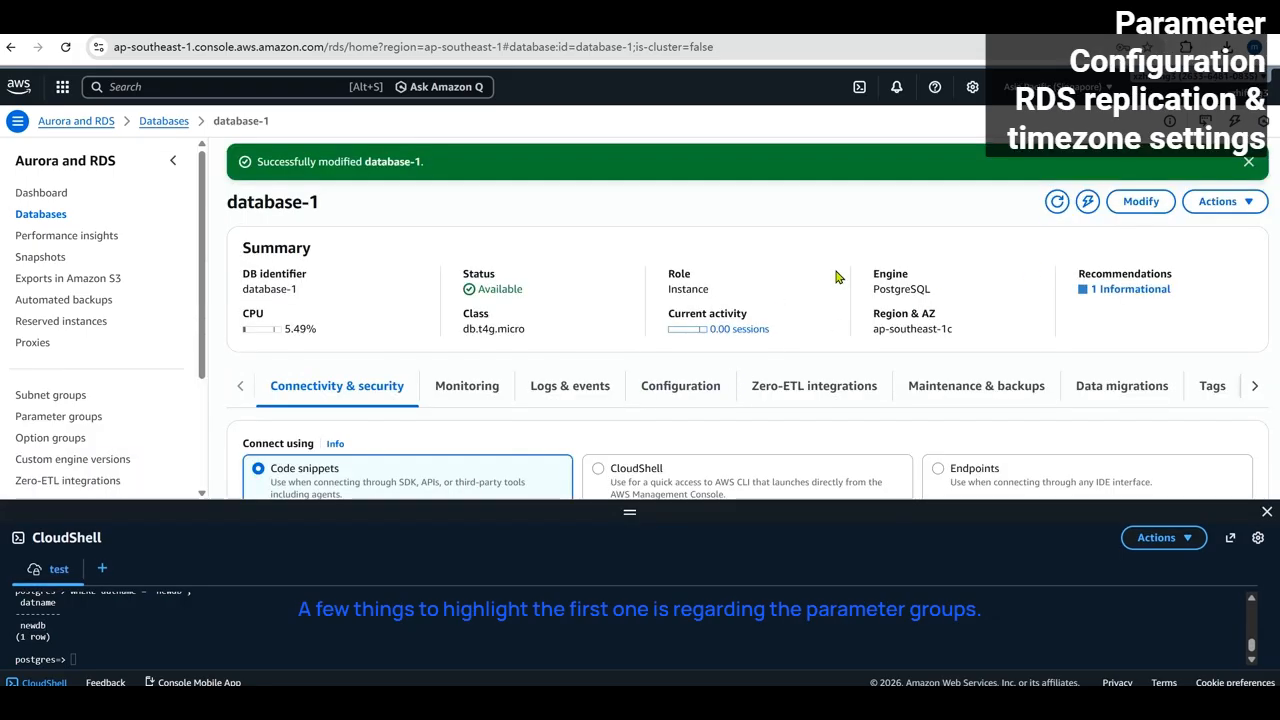
- Open the custom parameter group postgre and bring up its parameter list
{"action": "scroll", "coordinate": [871, 266], "scroll_direction": "down", "scroll_amount": 2}
{"action": "left_click", "coordinate": [80, 415]}
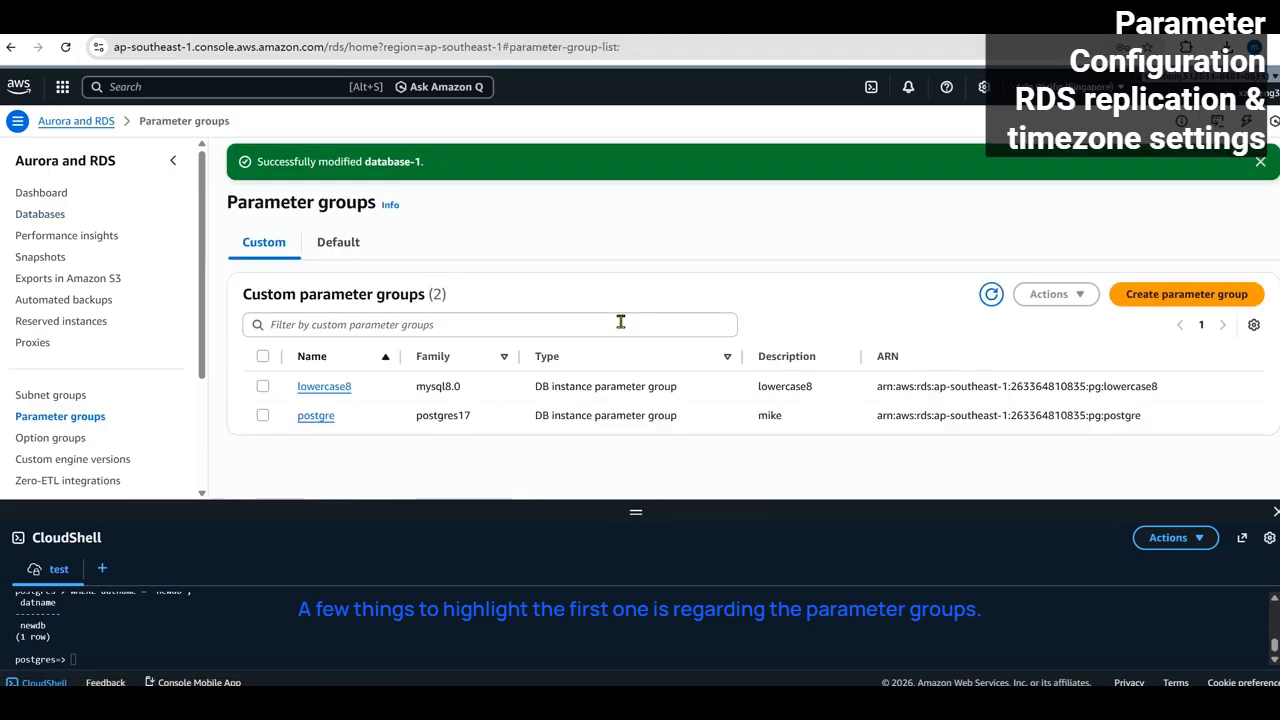
{"action": "left_click", "coordinate": [316, 417]}
{"action": "scroll", "coordinate": [700, 320], "scroll_direction": "down", "scroll_amount": 2}
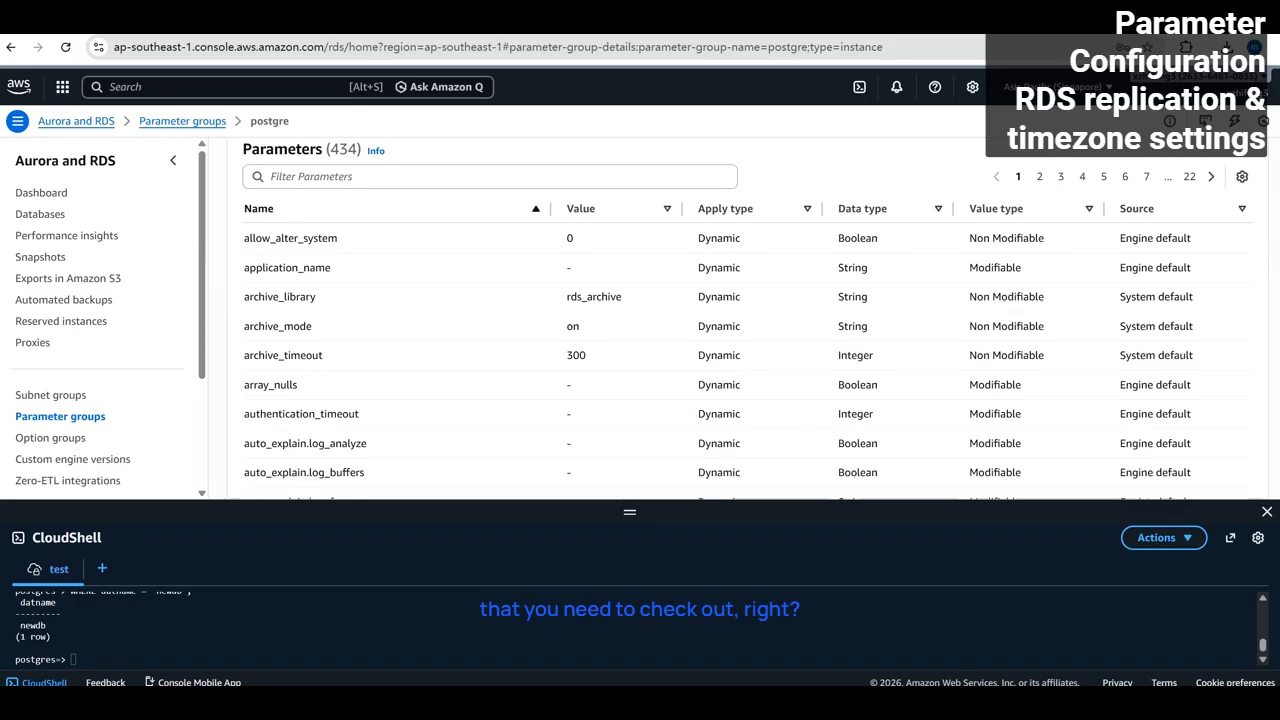
- Filter the parameters by "rds.logi" and check the value of rds.logical_replication
{"action": "left_click", "coordinate": [437, 178]}
{"action": "type", "text": "rds"}
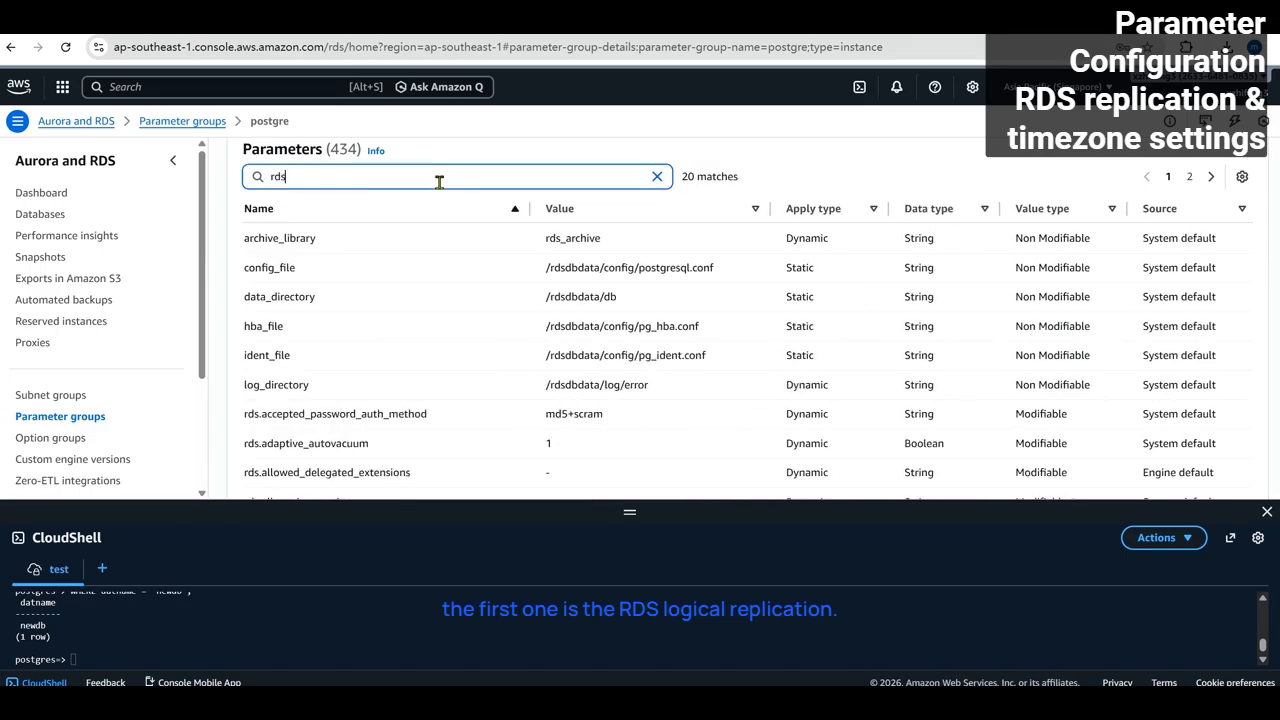
{"action": "type", "text": ".logi"}
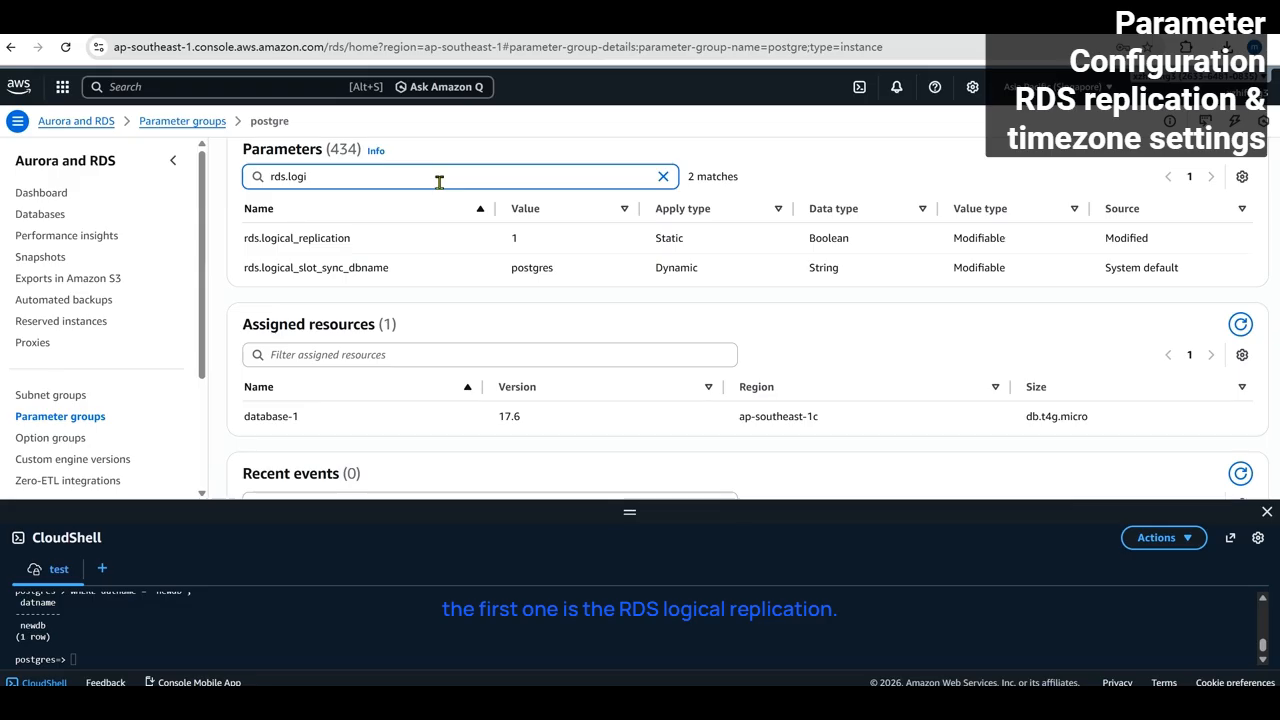
{"action": "double_click", "coordinate": [516, 240]}
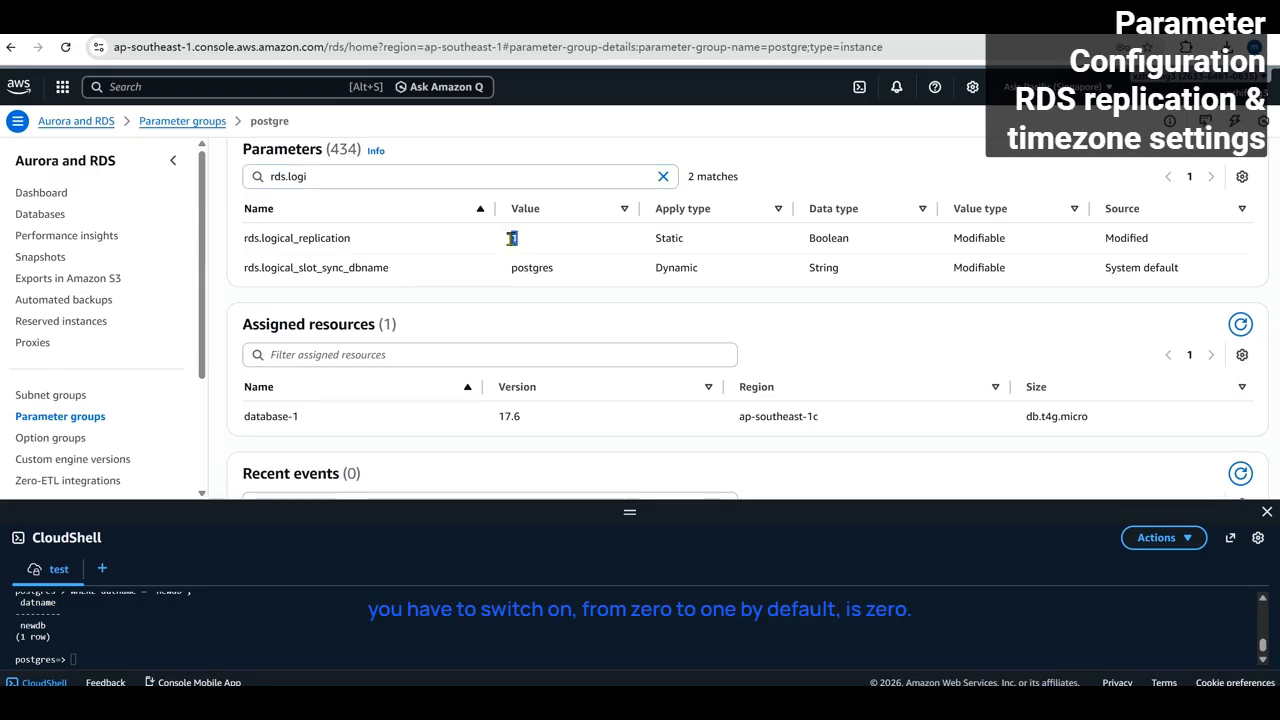
{"action": "left_click", "coordinate": [520, 240]}
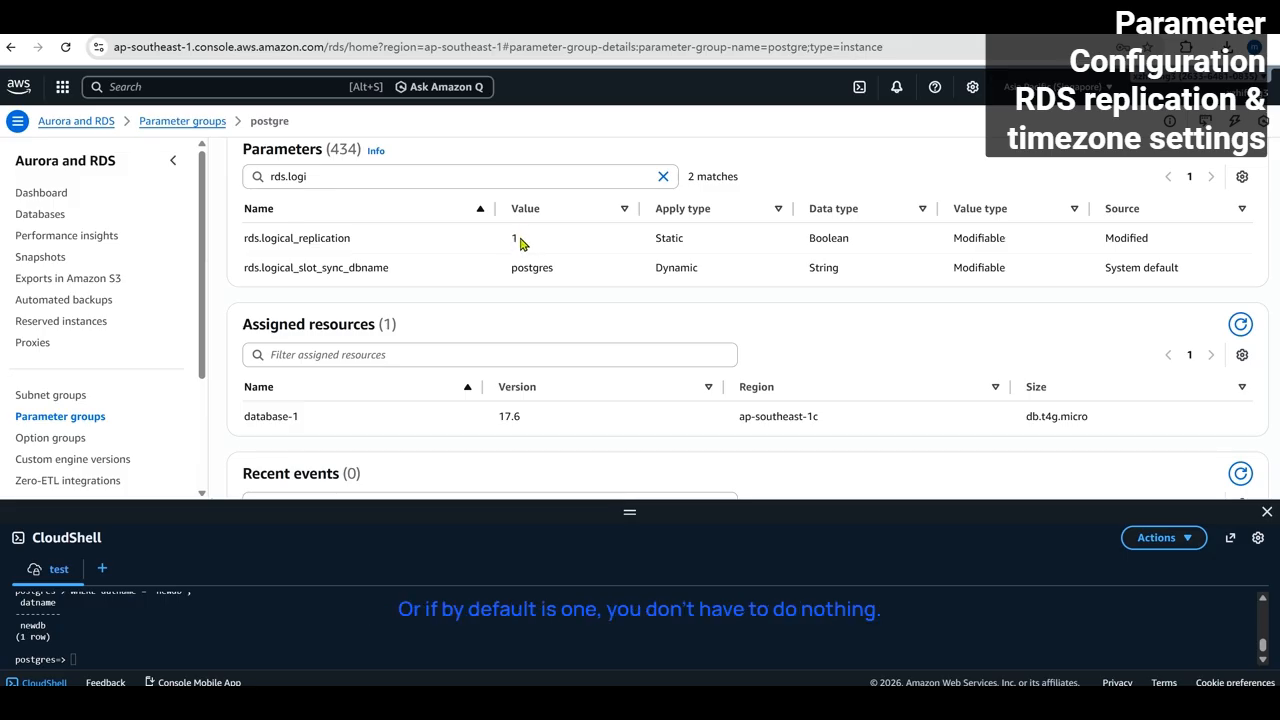
{"action": "left_click_drag", "start_coordinate": [519, 241], "coordinate": [243, 237]}
{"action": "left_click_drag", "start_coordinate": [375, 238], "coordinate": [530, 238]}
- Filter the parameters by "wal_sender" and check the value of wal_sender_timeout
{"action": "left_click", "coordinate": [394, 177]}
{"action": "key", "text": "ctrl+a"}
{"action": "type", "text": "wa"}
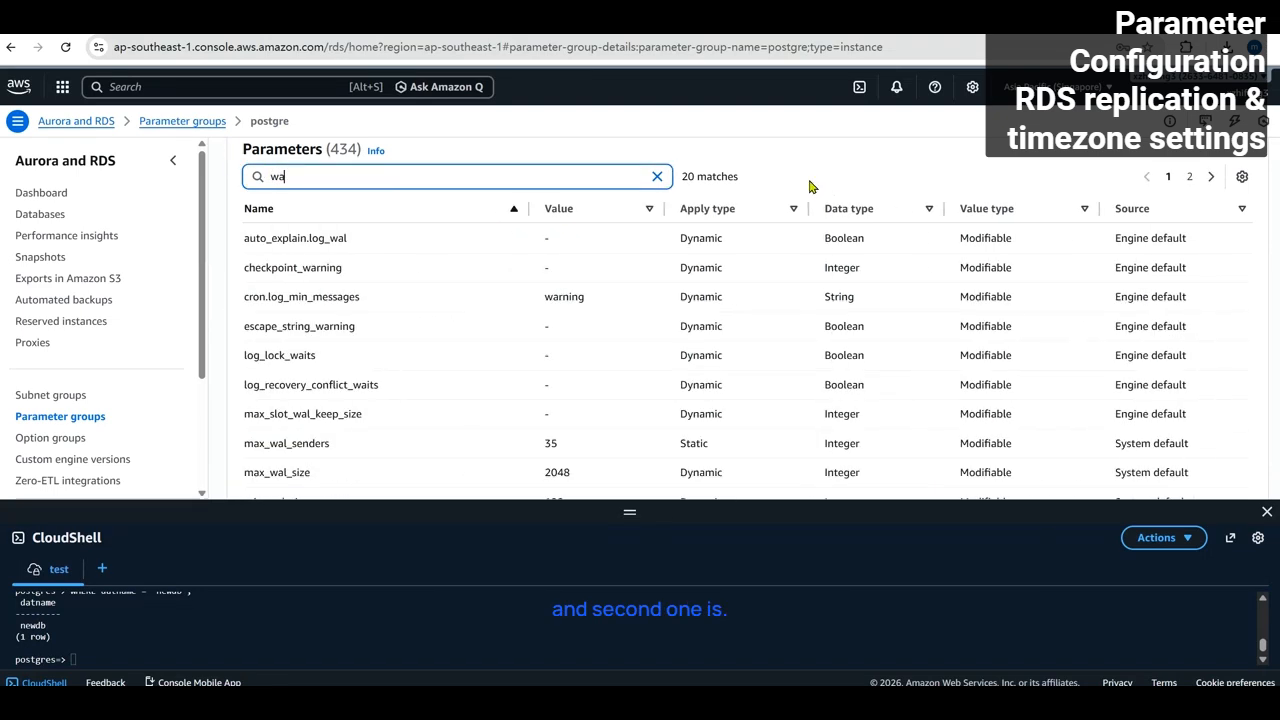
{"action": "type", "text": "l_sender"}
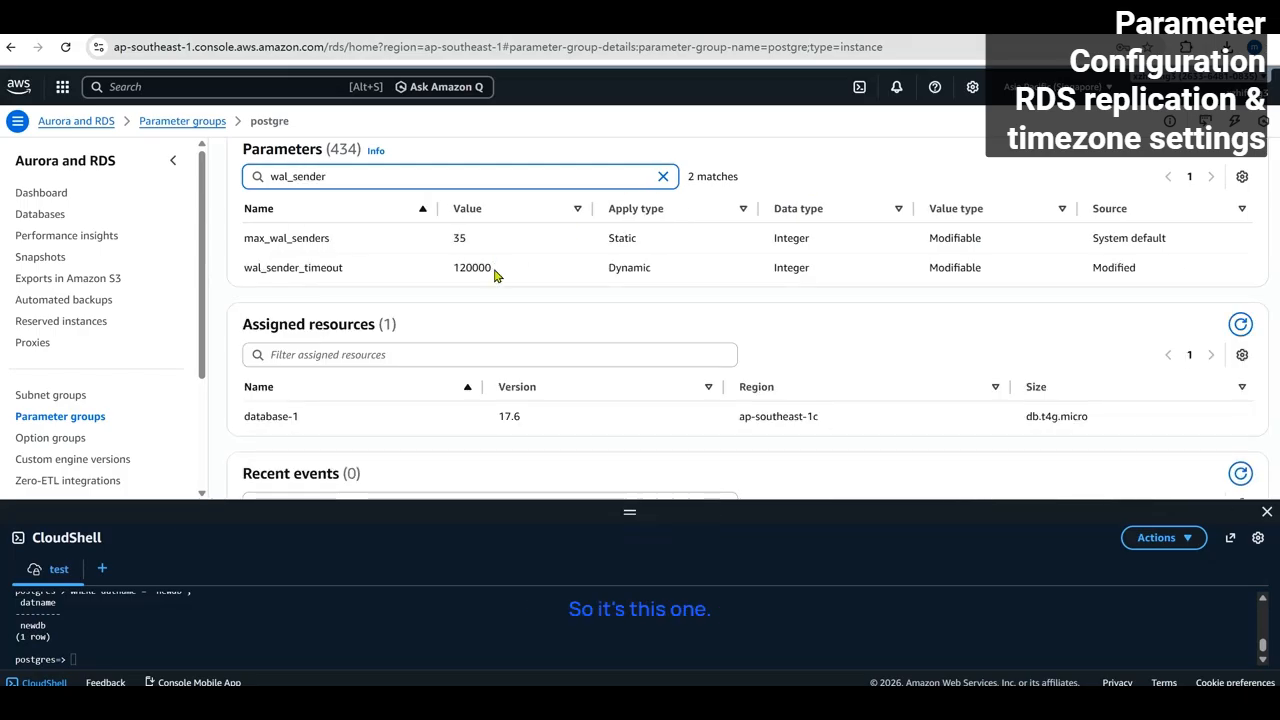
{"action": "left_click_drag", "start_coordinate": [496, 268], "coordinate": [456, 268]}
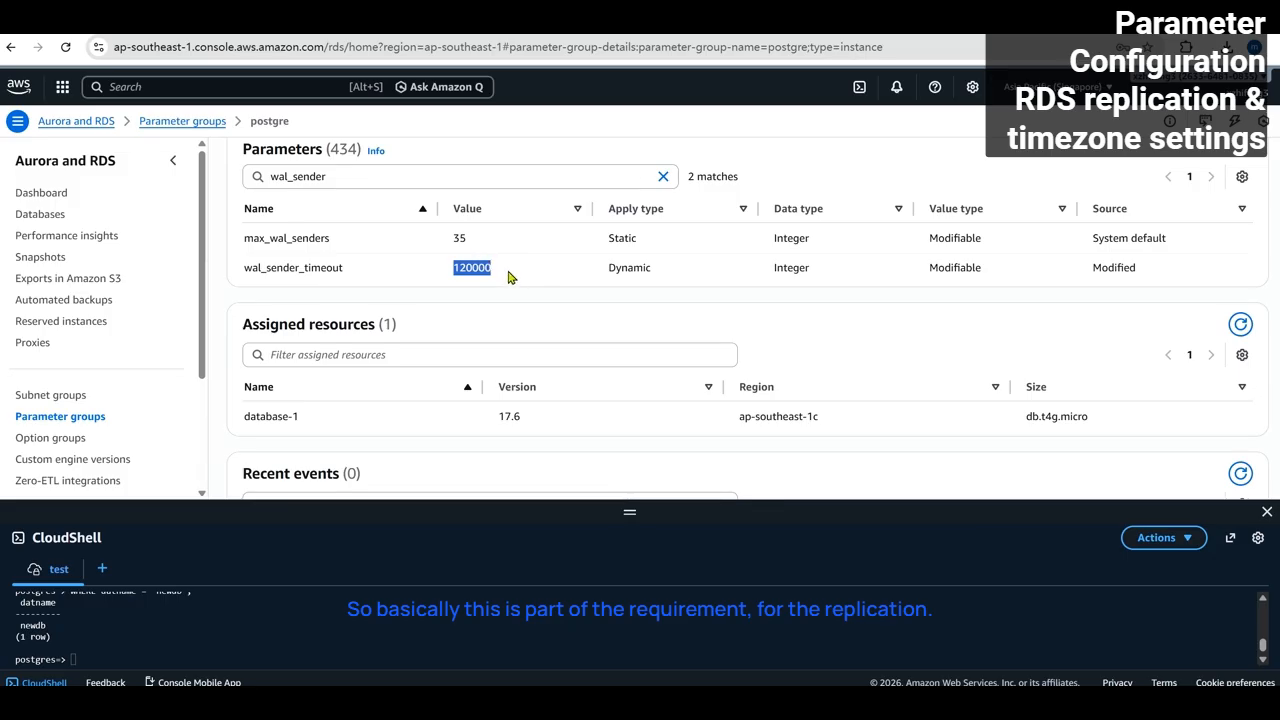
- Filter the parameters by "Timezone" and compare the values of log_timezone and timezone
{"action": "double_click", "coordinate": [373, 174]}
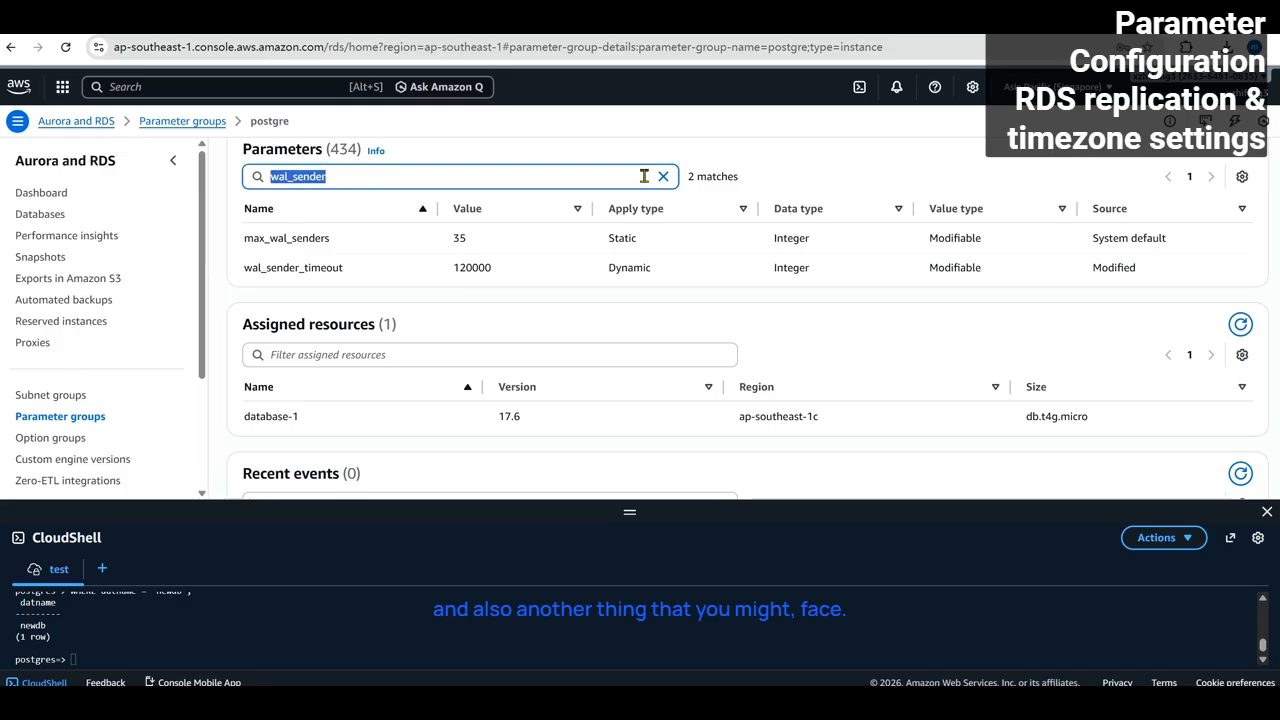
{"action": "type", "text": "Timezone"}
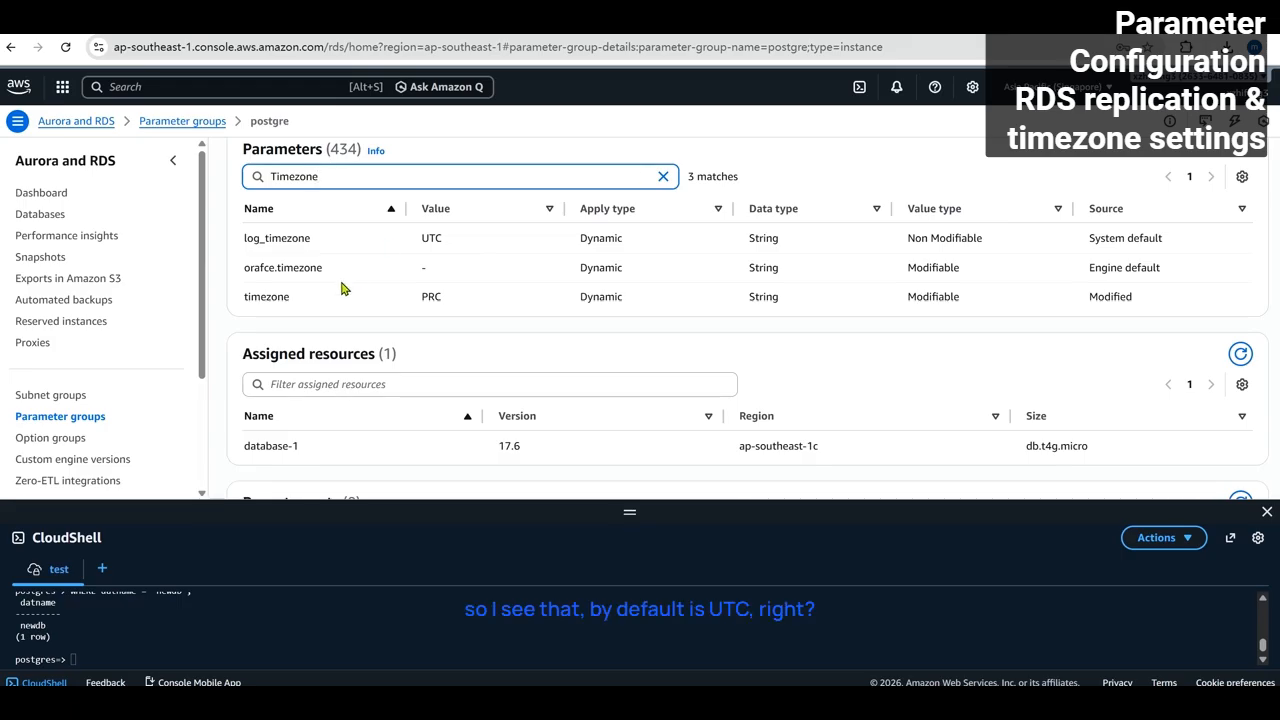
{"action": "left_click", "coordinate": [422, 303]}
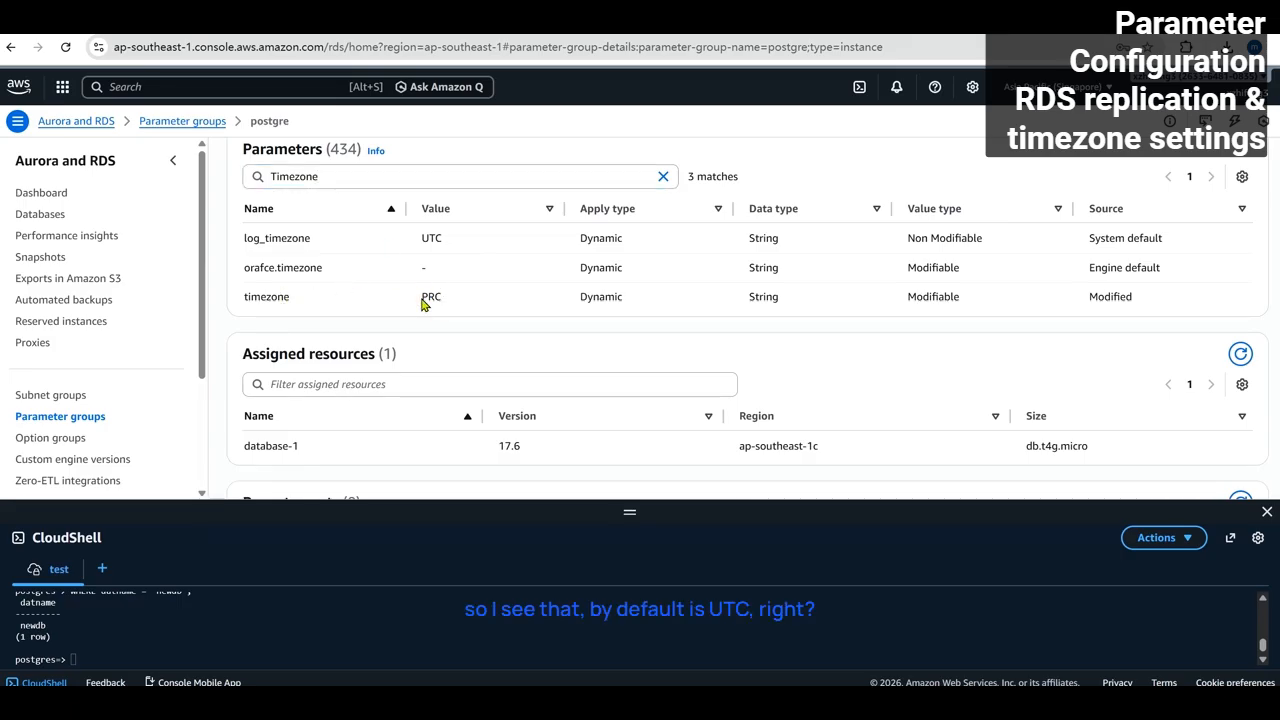
{"action": "double_click", "coordinate": [427, 238]}
{"action": "left_click", "coordinate": [260, 297]}
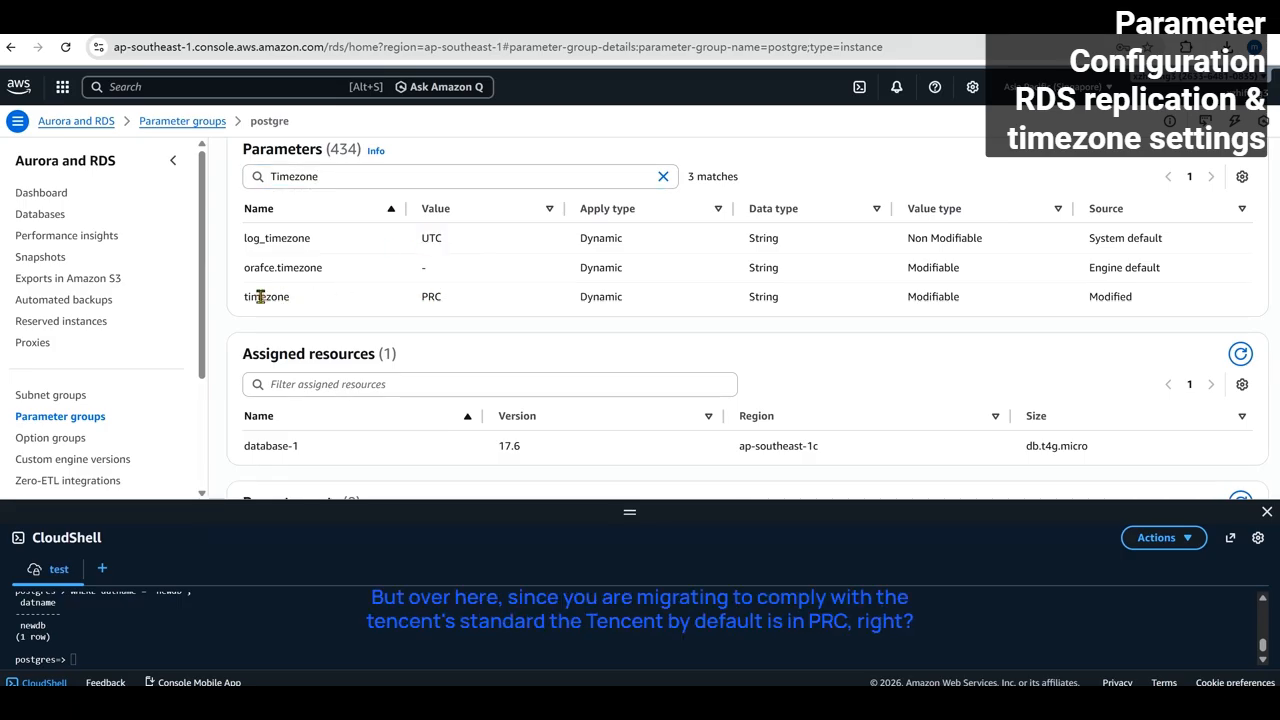
{"action": "double_click", "coordinate": [430, 296]}
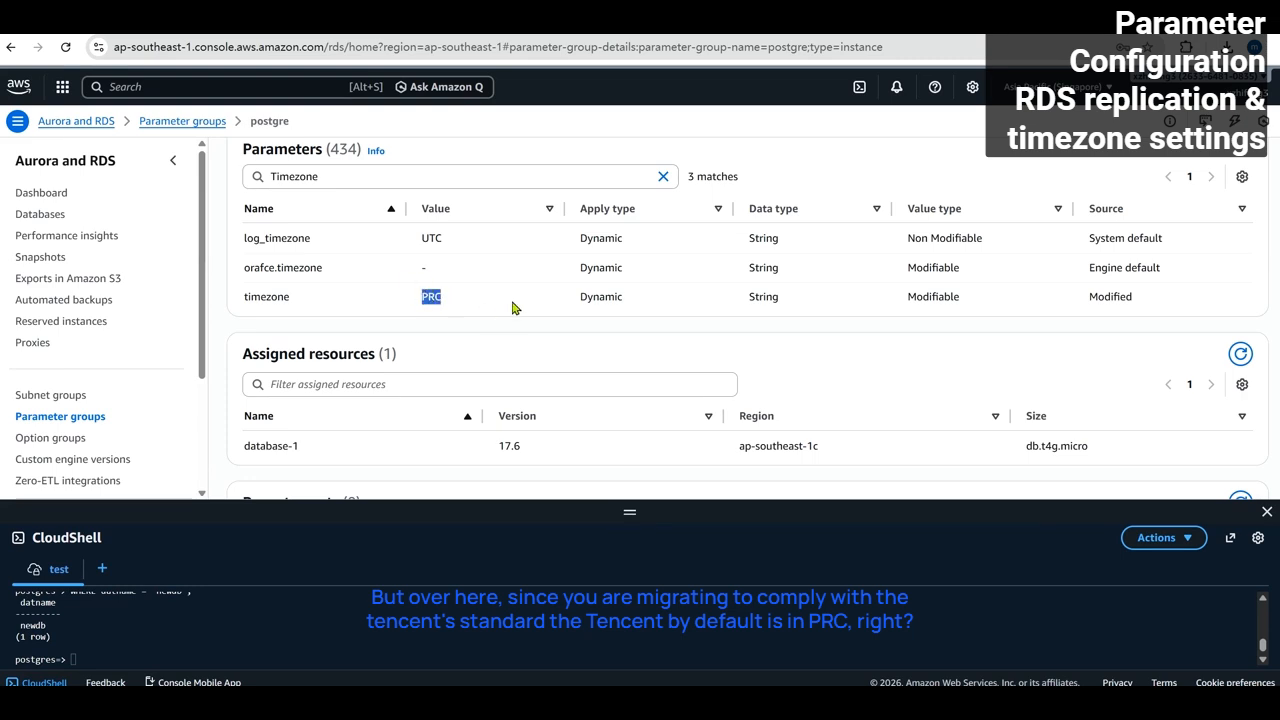
{"action": "left_click", "coordinate": [430, 297]}
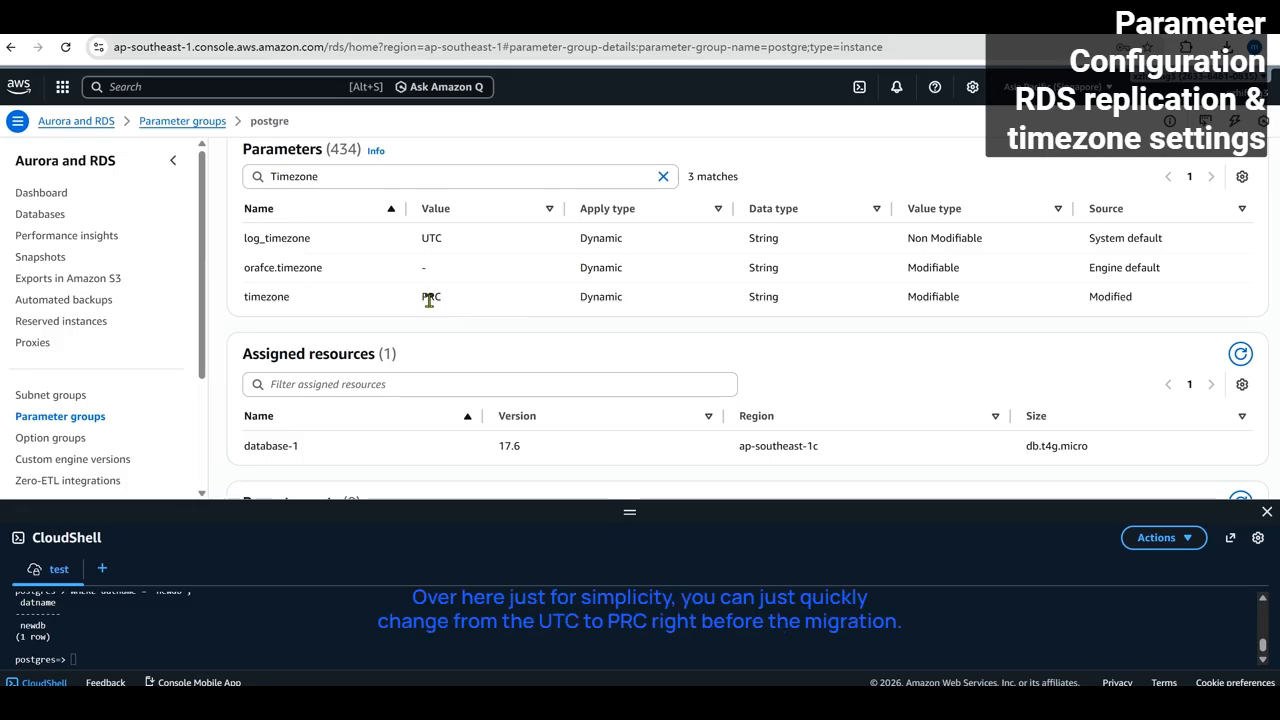
{"action": "double_click", "coordinate": [430, 297]}
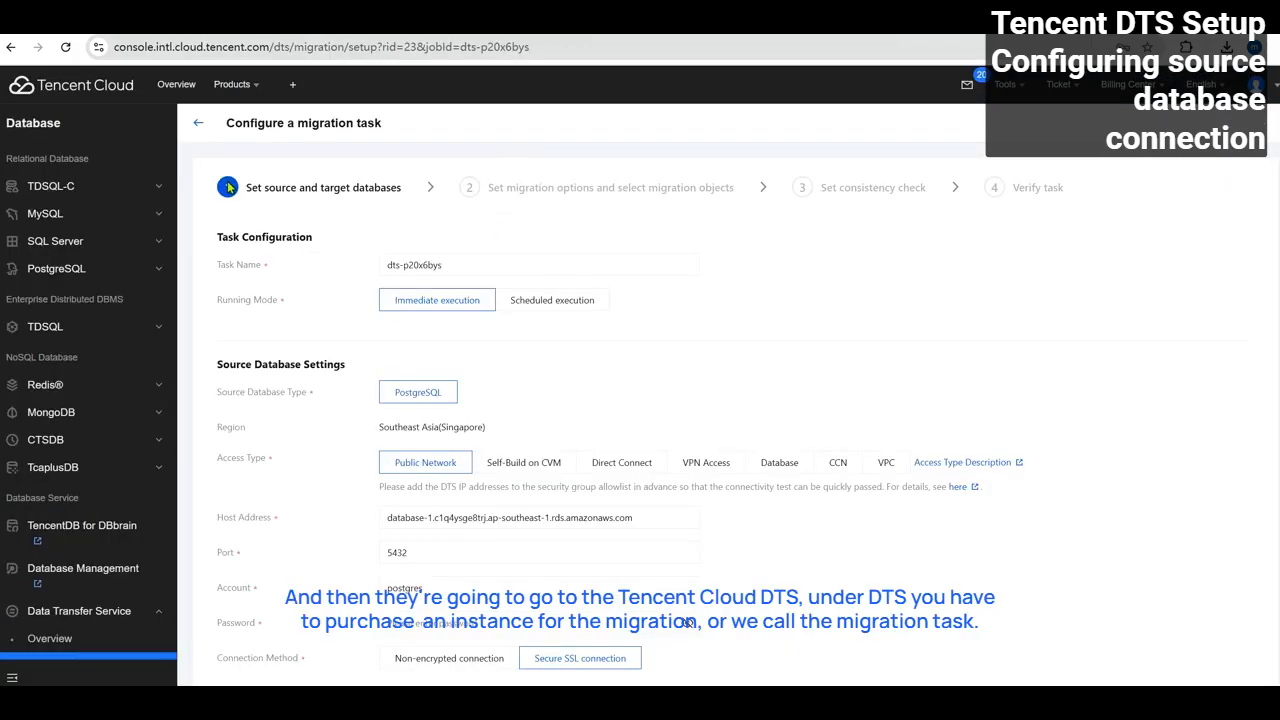
- Switch to the Tencent Cloud DTS migration task setup and look over its source and target database settings
{"action": "scroll", "coordinate": [128, 285], "scroll_direction": "down", "scroll_amount": 1}
{"action": "scroll", "coordinate": [128, 285], "scroll_direction": "down", "scroll_amount": 2}
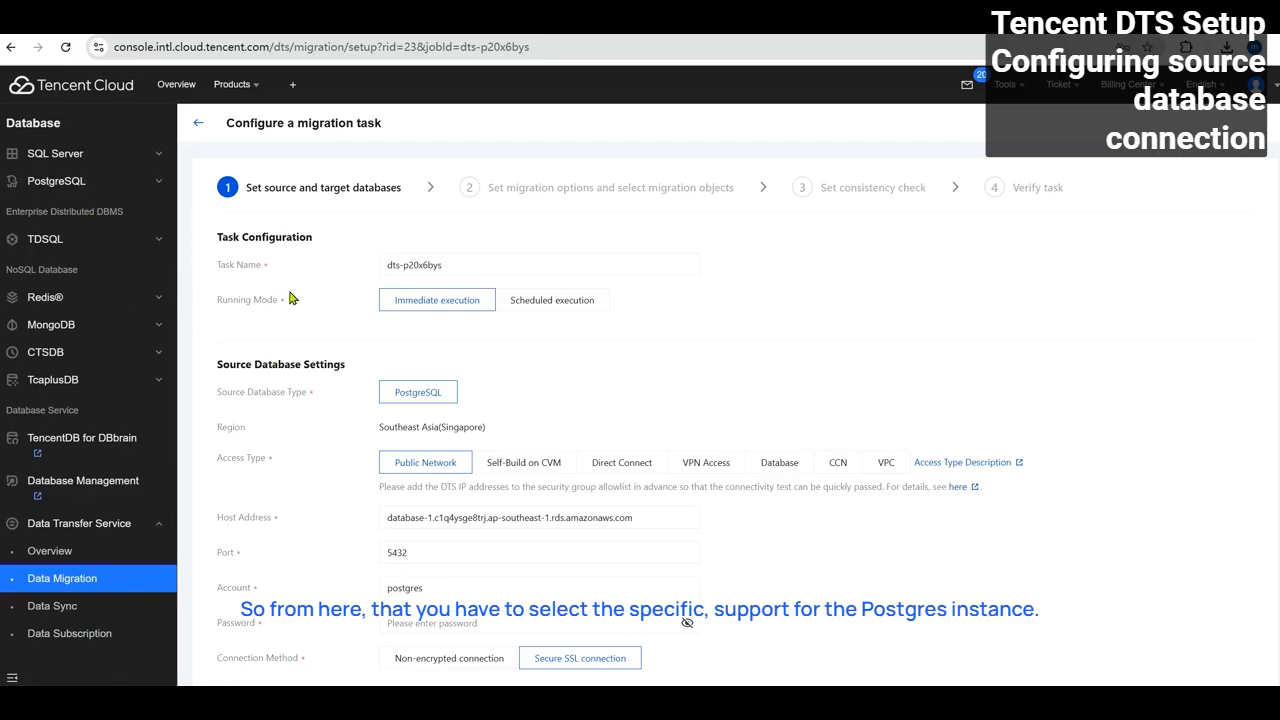
{"action": "scroll", "coordinate": [471, 266], "scroll_direction": "down", "scroll_amount": 5}
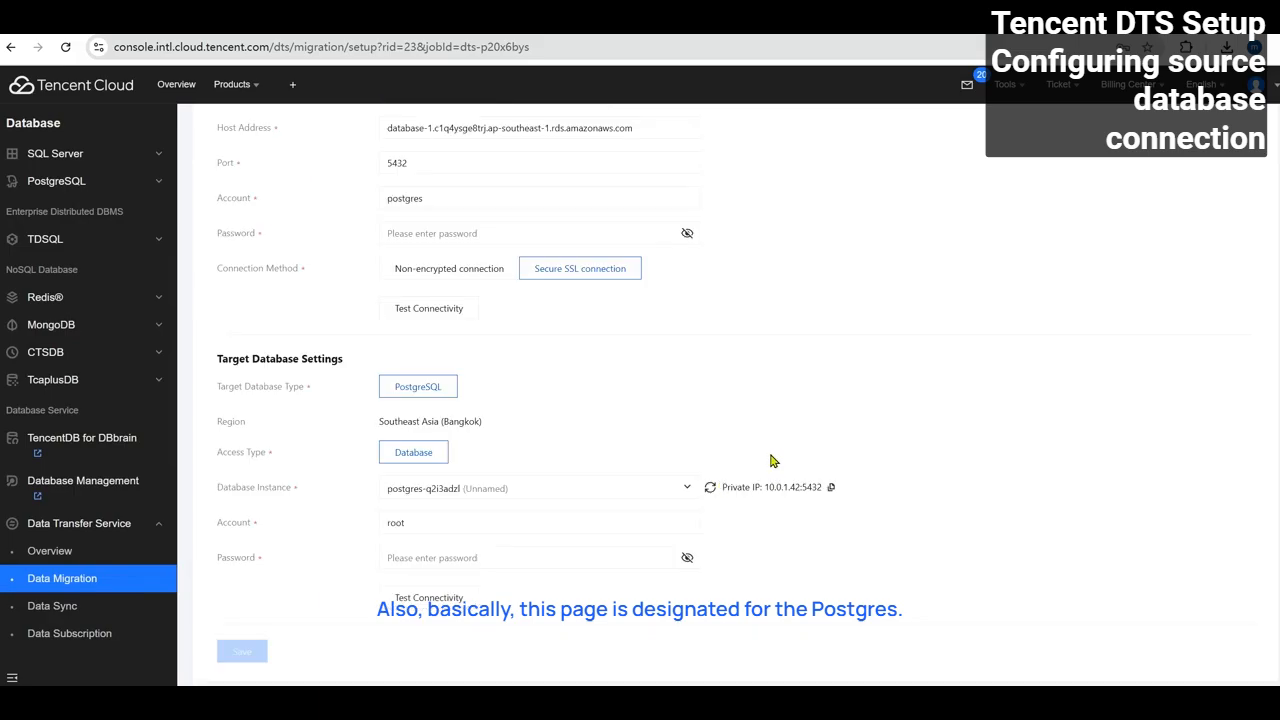
{"action": "scroll", "coordinate": [771, 461], "scroll_direction": "up", "scroll_amount": 5}
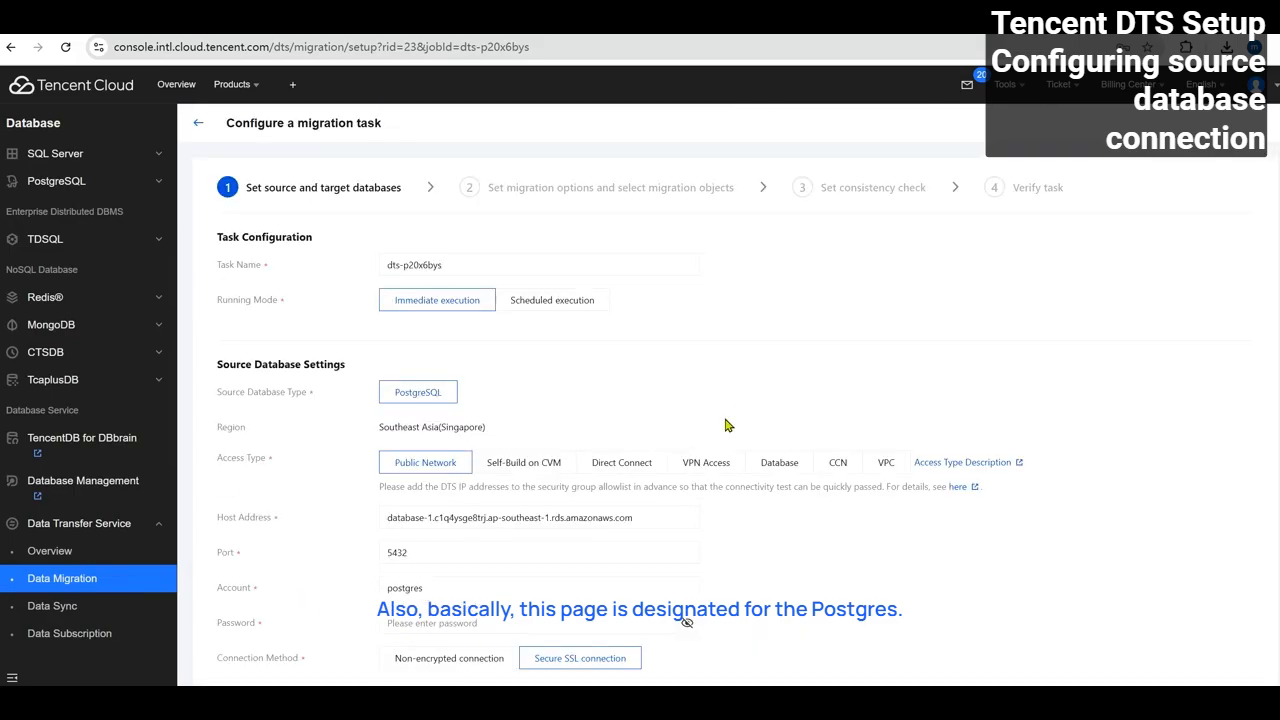
- Check the migration task's name and running mode in the task configuration
{"action": "left_click", "coordinate": [437, 264]}
{"action": "left_click_drag", "start_coordinate": [490, 265], "coordinate": [380, 265]}
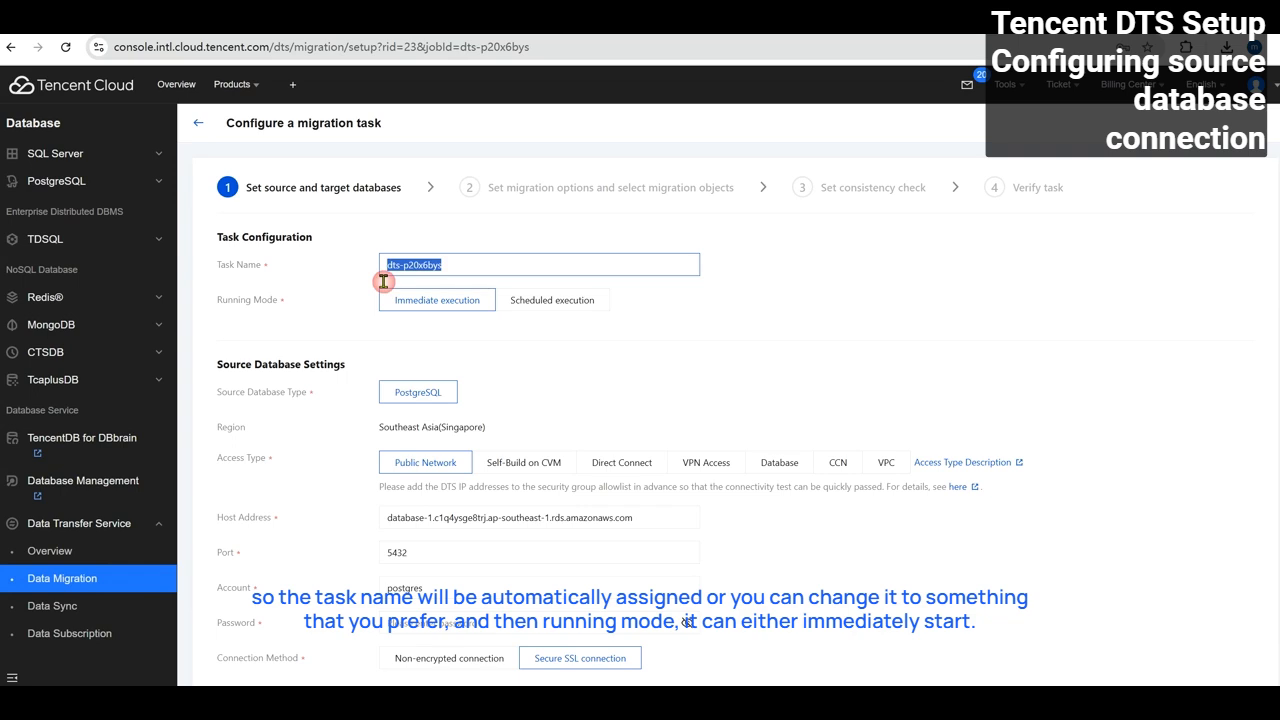
{"action": "left_click", "coordinate": [464, 267]}
{"action": "scroll", "coordinate": [460, 262], "scroll_direction": "down", "scroll_amount": 1}
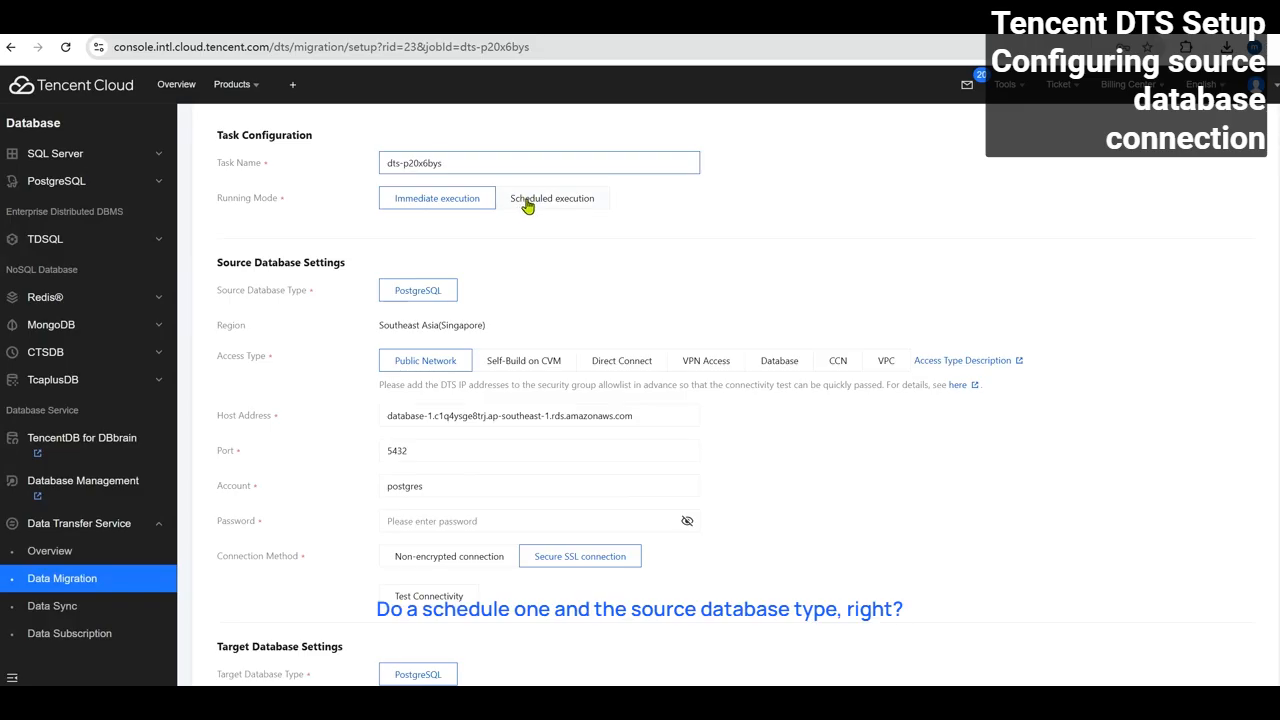
- Check the source database's access type, host address, port and account
{"action": "scroll", "coordinate": [530, 206], "scroll_direction": "down", "scroll_amount": 1}
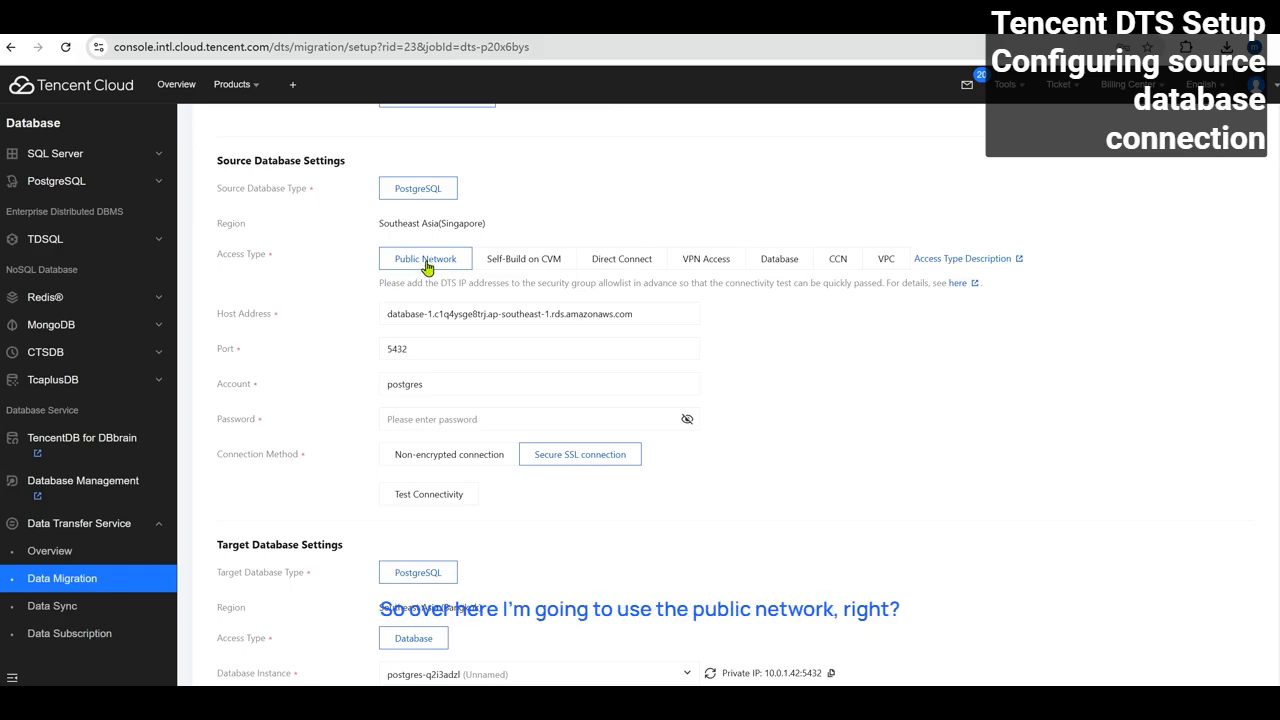
{"action": "left_click", "coordinate": [428, 314]}
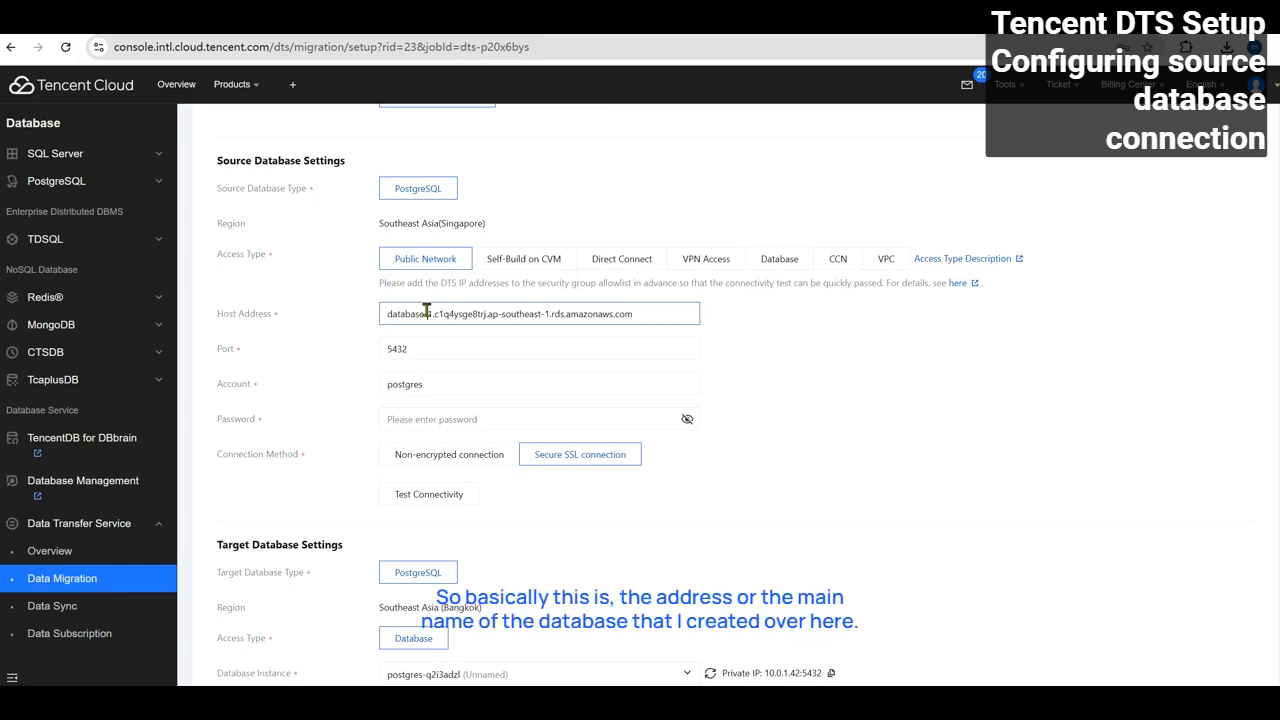
{"action": "left_click_drag", "start_coordinate": [389, 314], "coordinate": [637, 316]}
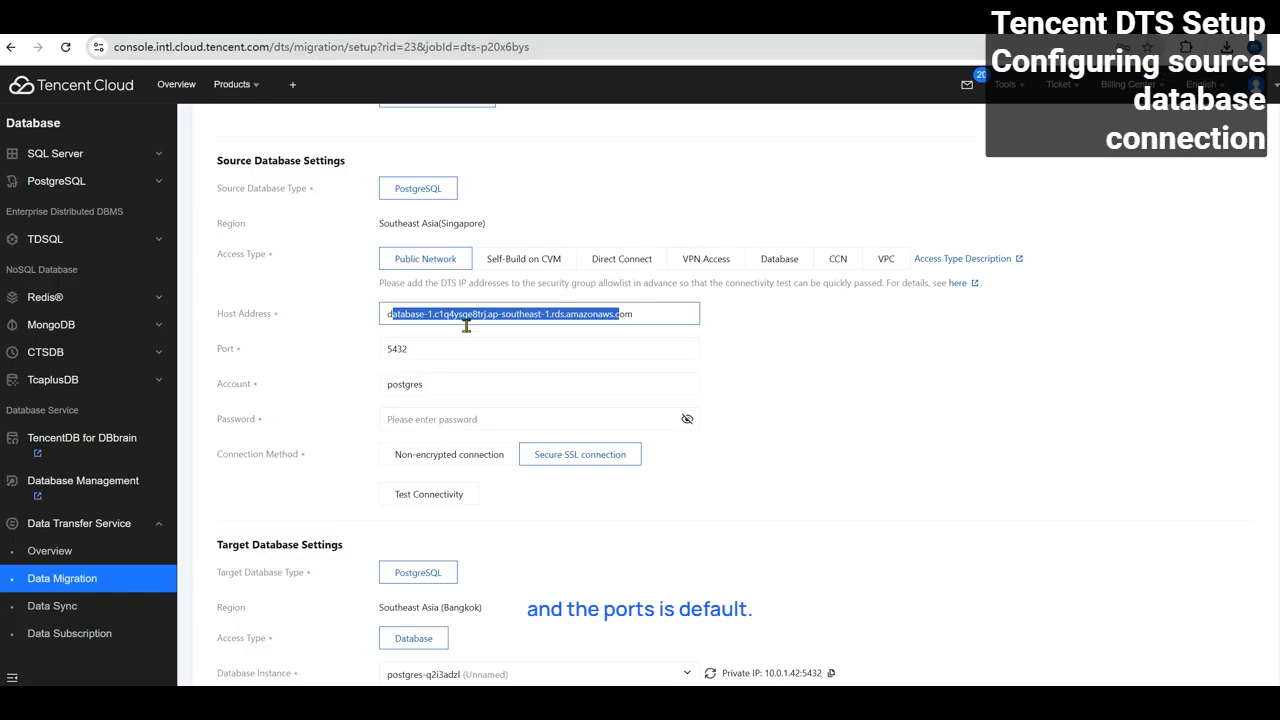
{"action": "left_click", "coordinate": [462, 352]}
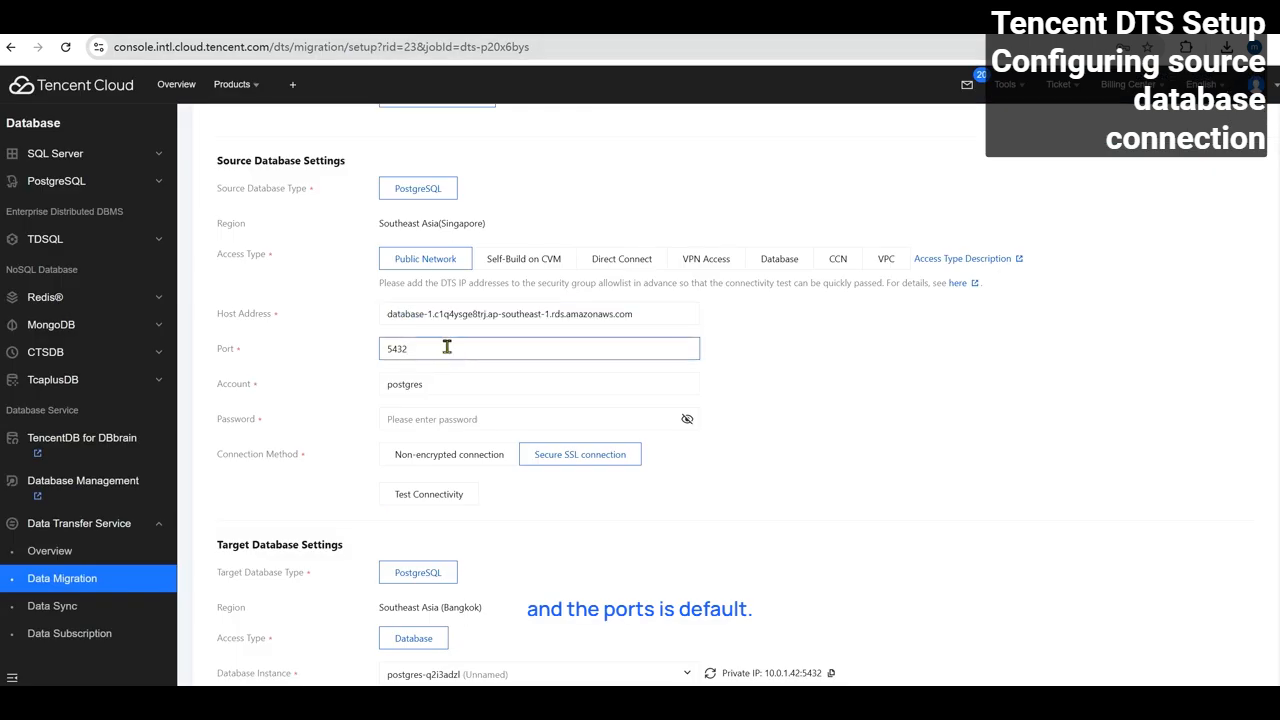
{"action": "left_click", "coordinate": [447, 383]}
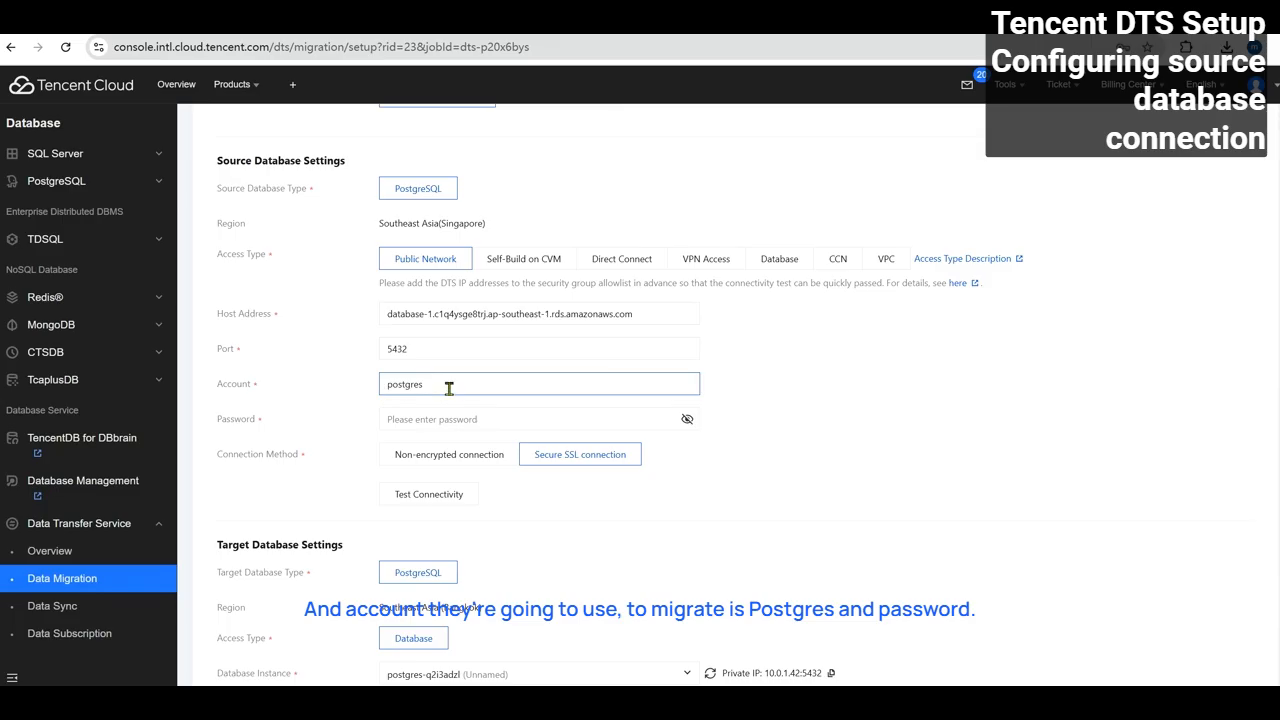
- Enter the source database account's password and test the connectivity to the source
{"action": "left_click", "coordinate": [445, 420]}
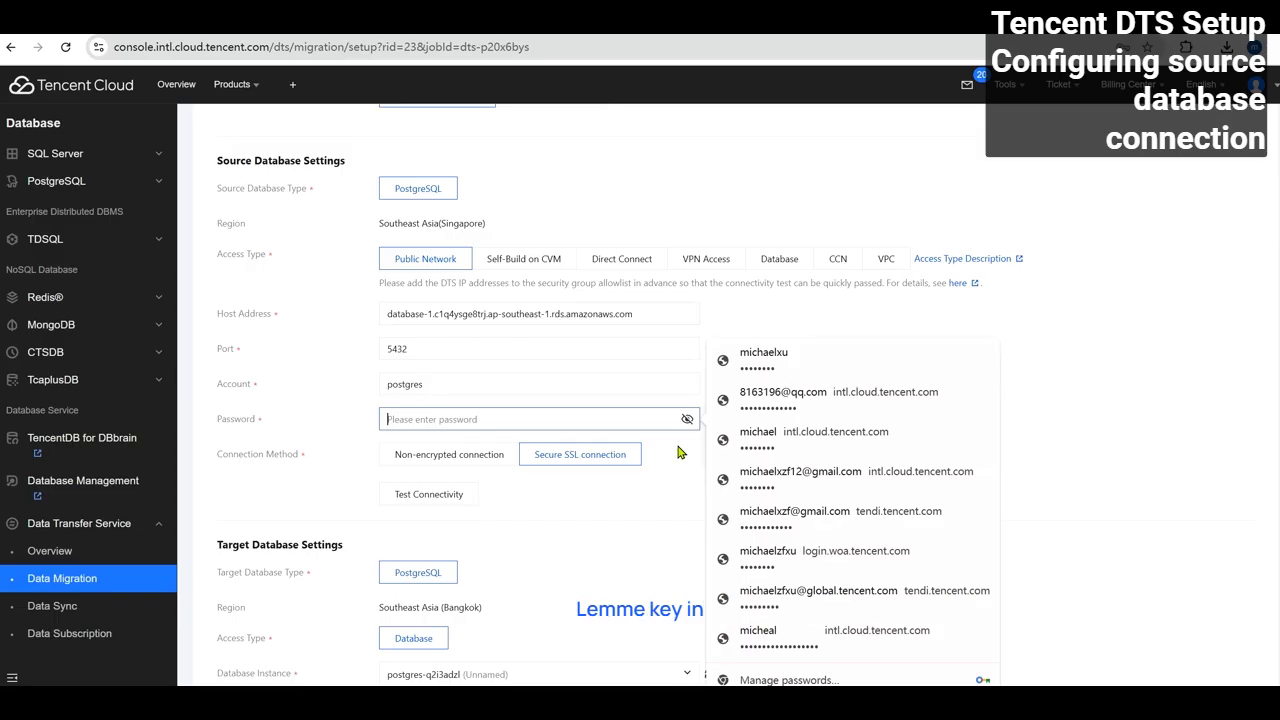
{"action": "type", "text": "••••"}
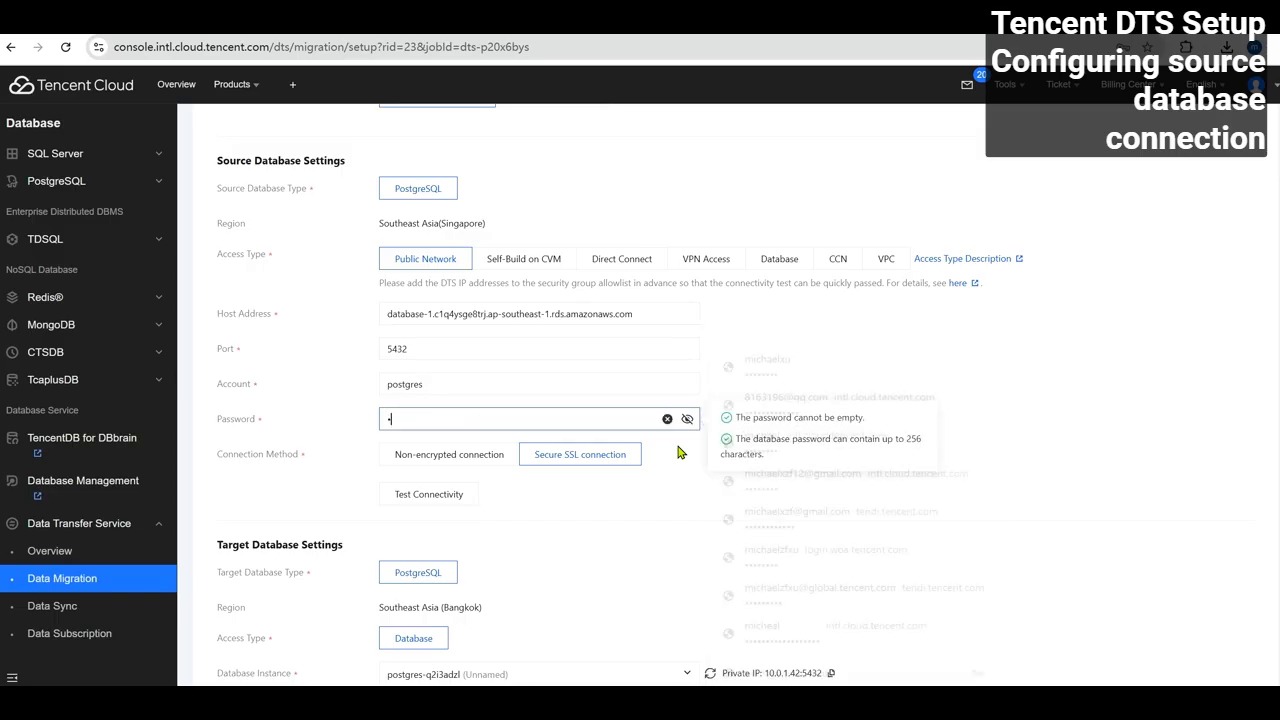
{"action": "type", "text": "••••"}
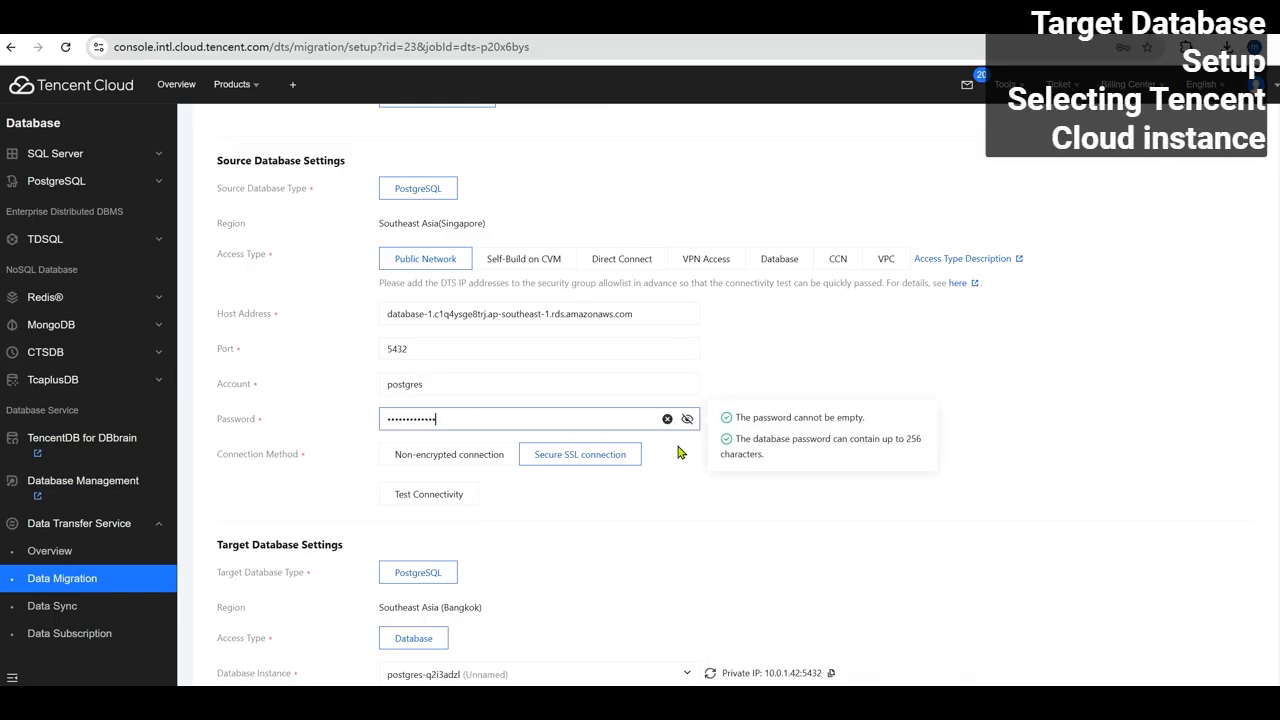
{"action": "left_click", "coordinate": [425, 495]}
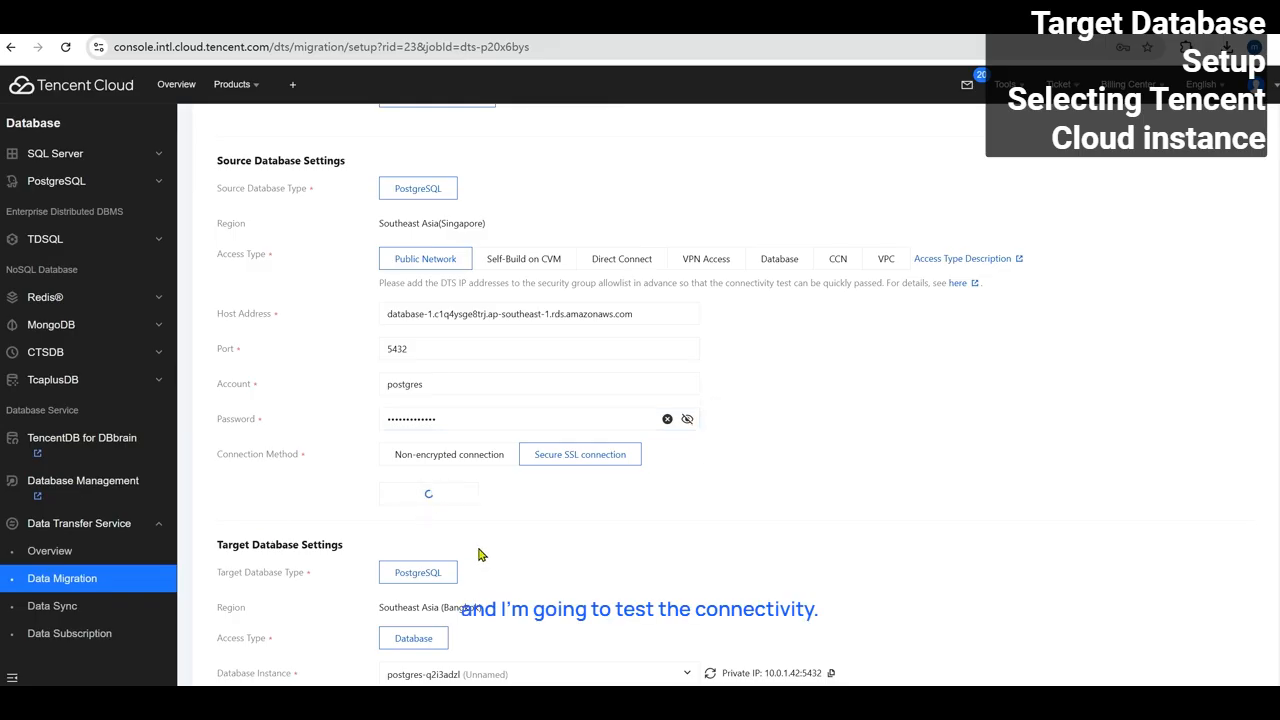
- With postgres-q2i3adzl as the target instance, enter the target account's password, test its connectivity and save the database settings
{"action": "scroll", "coordinate": [580, 520], "scroll_direction": "down", "scroll_amount": 3}
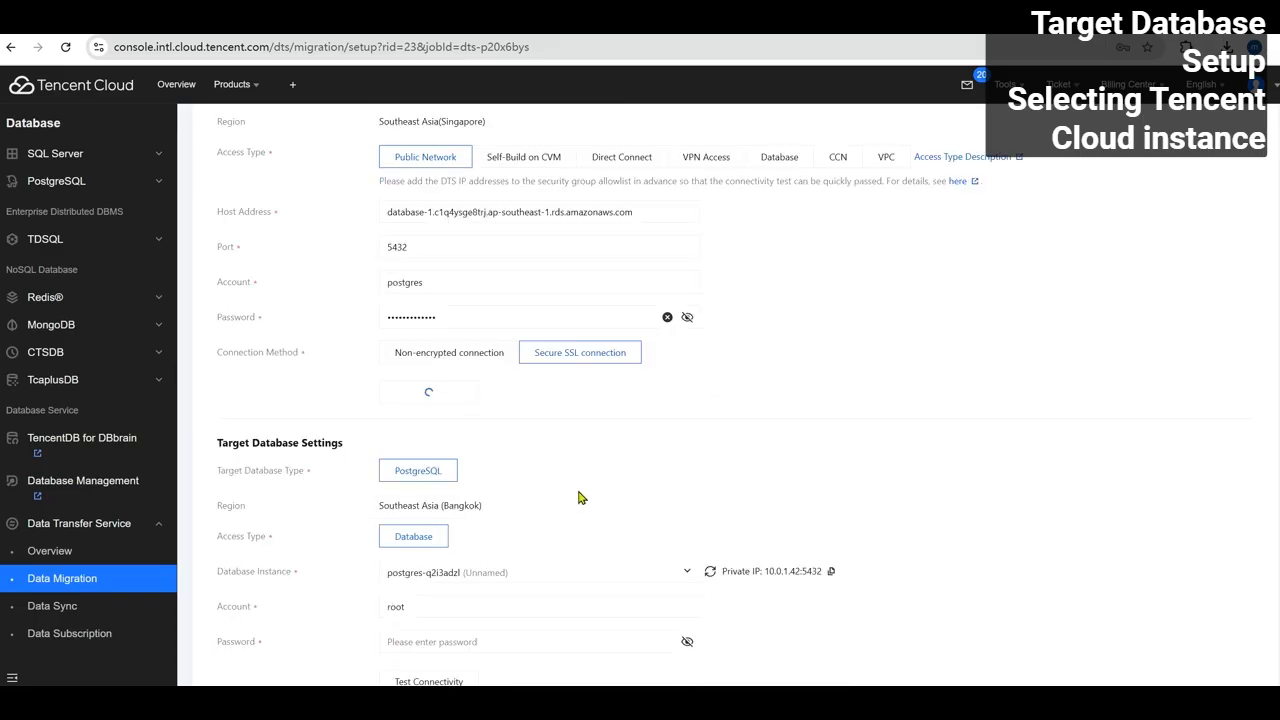
{"action": "left_click", "coordinate": [480, 490]}
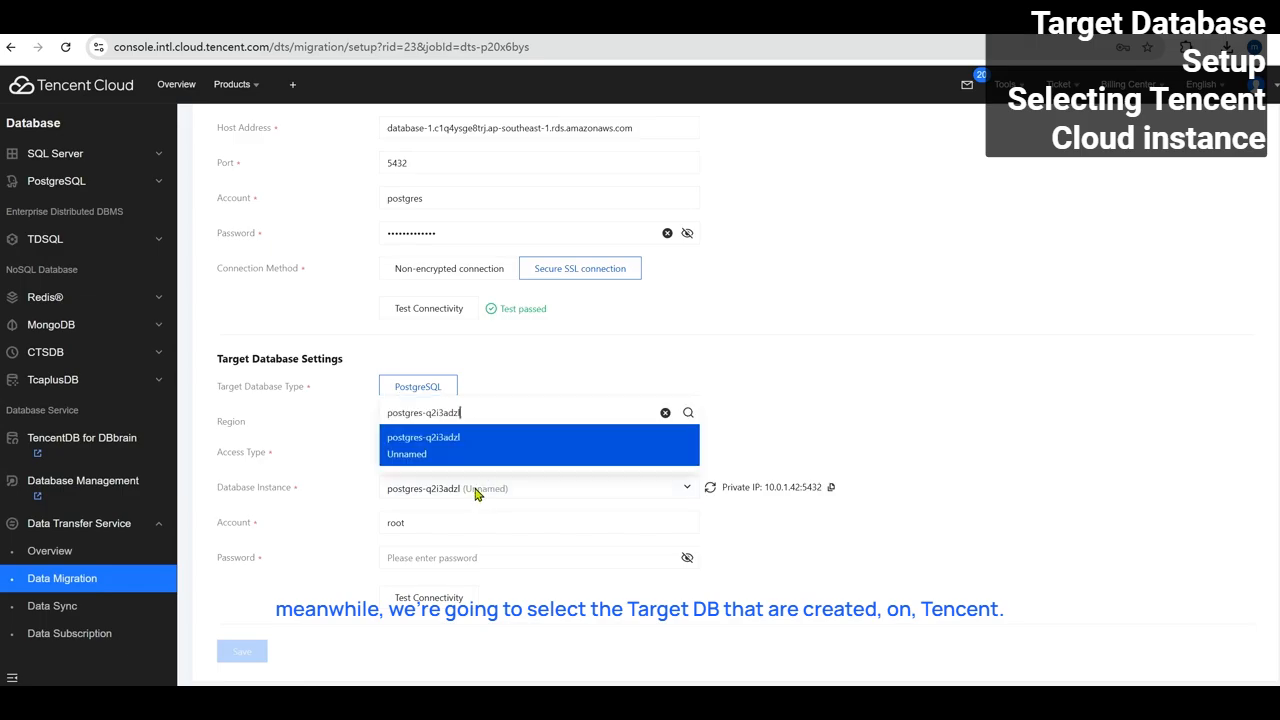
{"action": "left_click", "coordinate": [876, 392]}
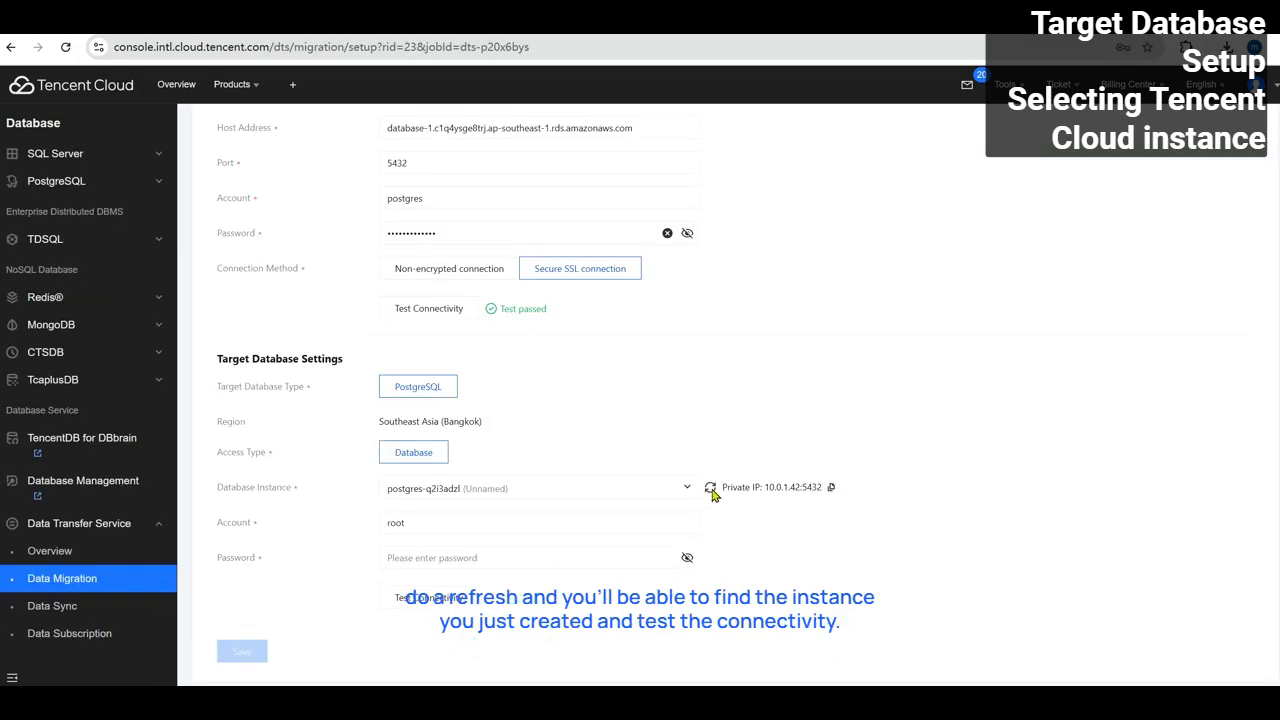
{"action": "left_click", "coordinate": [530, 487]}
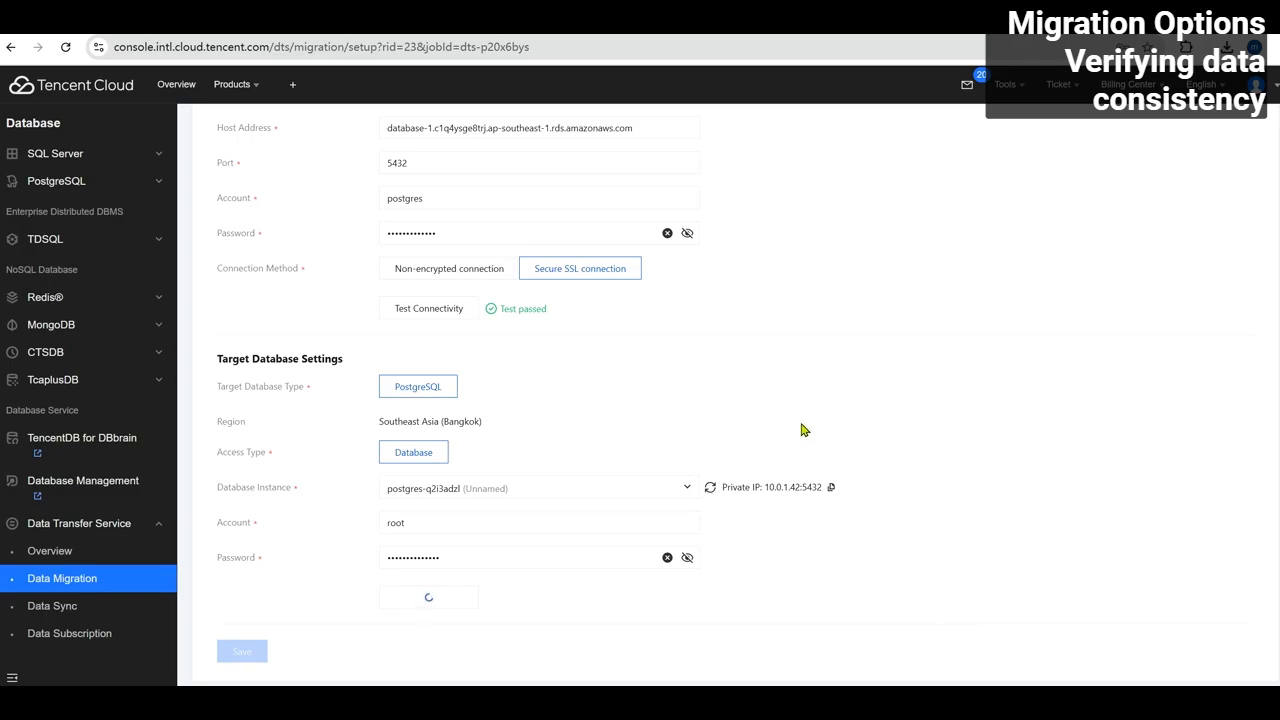
{"action": "left_click", "coordinate": [243, 652]}
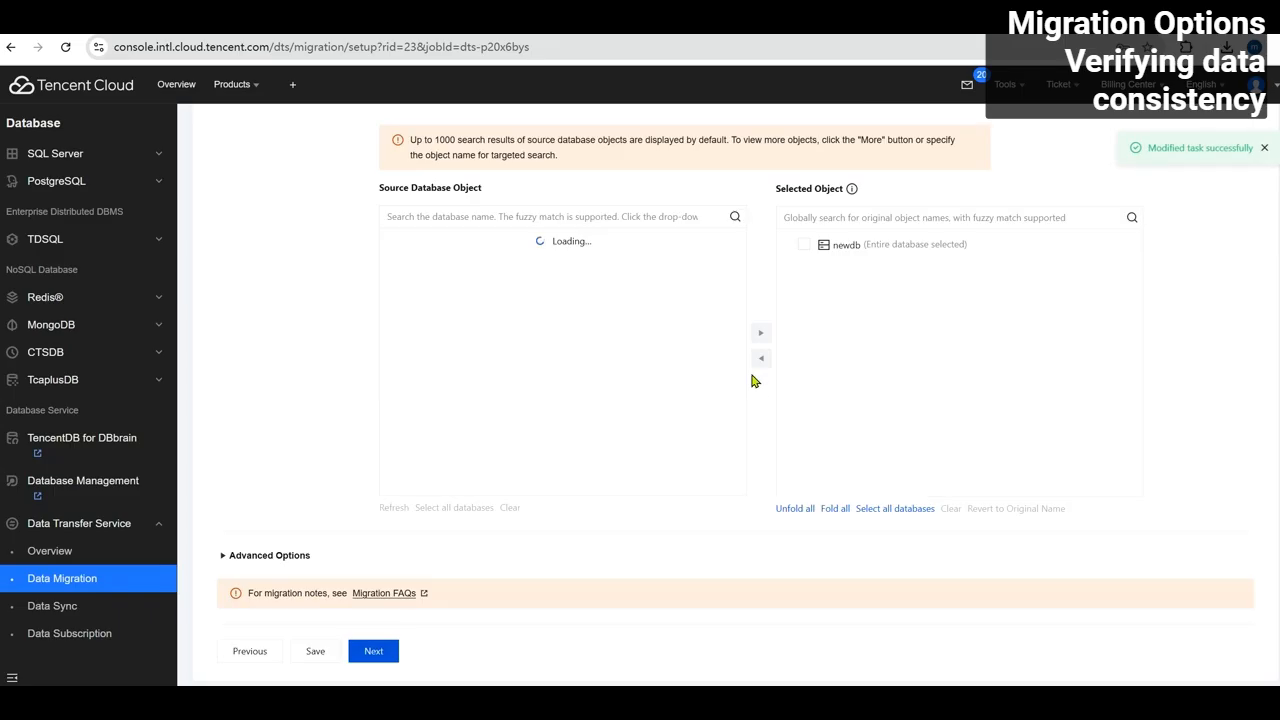
- Keep the migration object on Specify object, mark newdb among the selected objects and continue to the consistency check settings
{"action": "scroll", "coordinate": [760, 363], "scroll_direction": "up", "scroll_amount": 3}
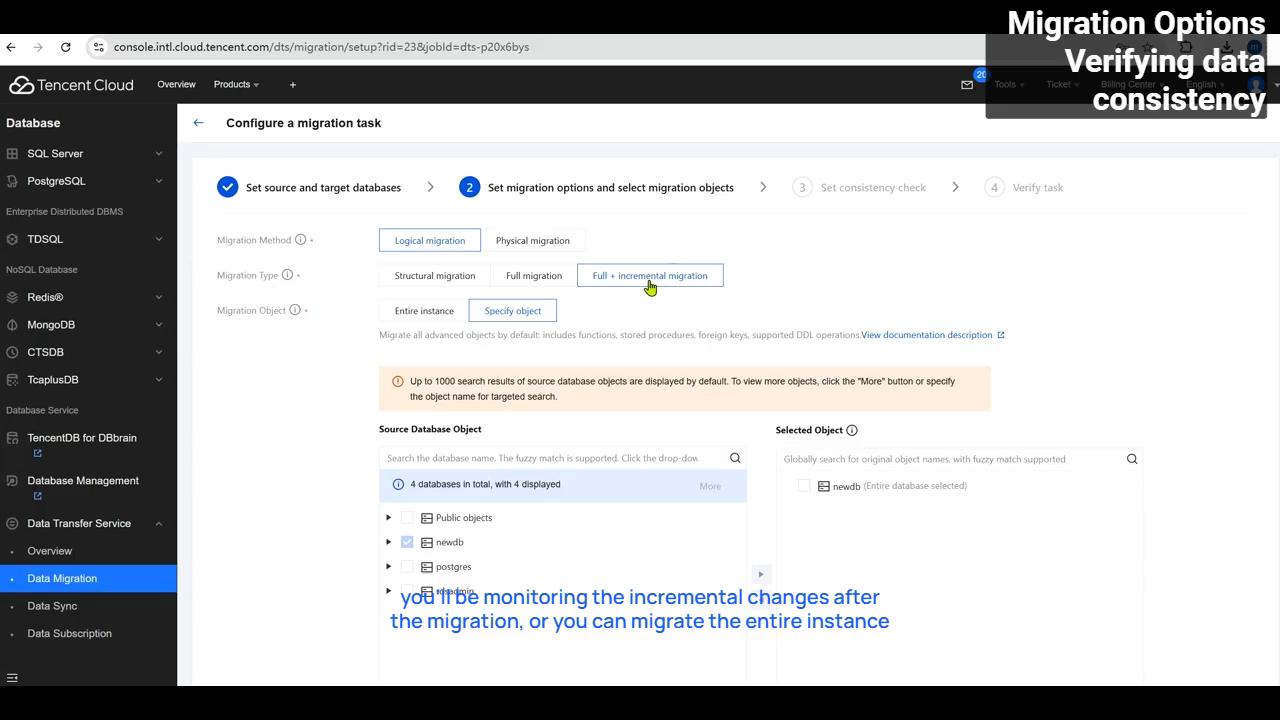
{"action": "left_click", "coordinate": [418, 313]}
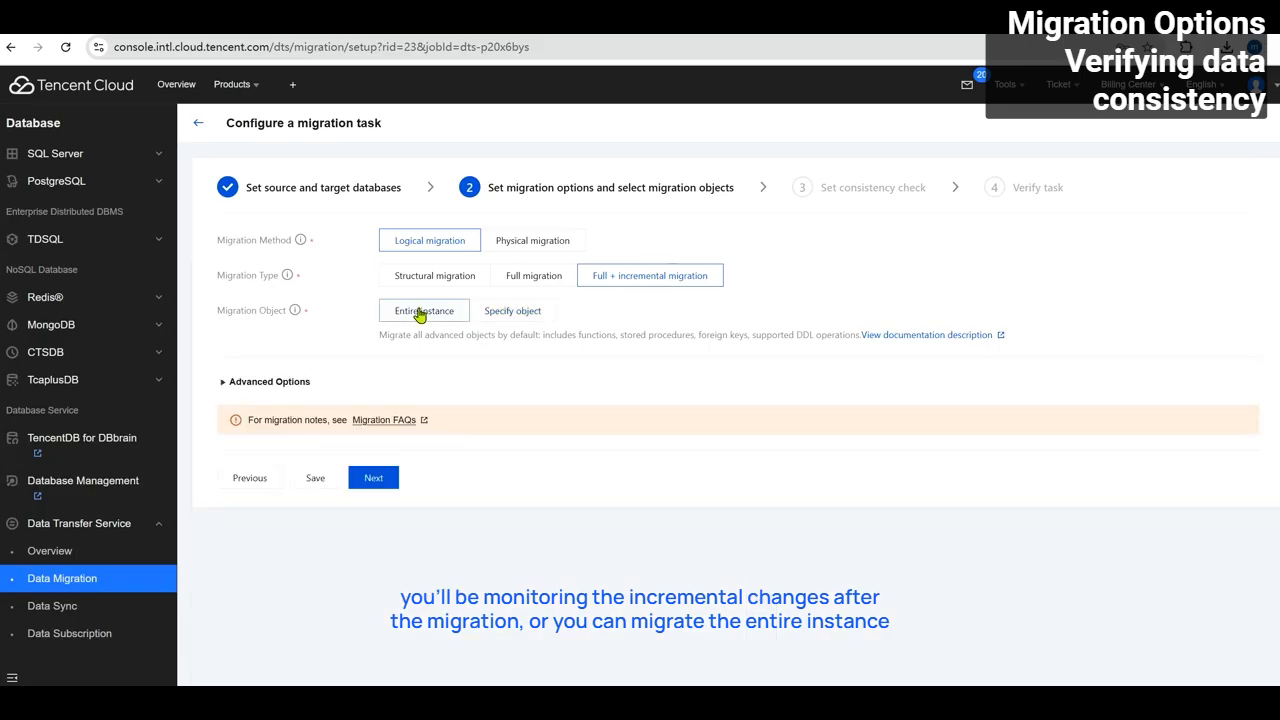
{"action": "left_click", "coordinate": [503, 312]}
{"action": "scroll", "coordinate": [503, 317], "scroll_direction": "down", "scroll_amount": 2}
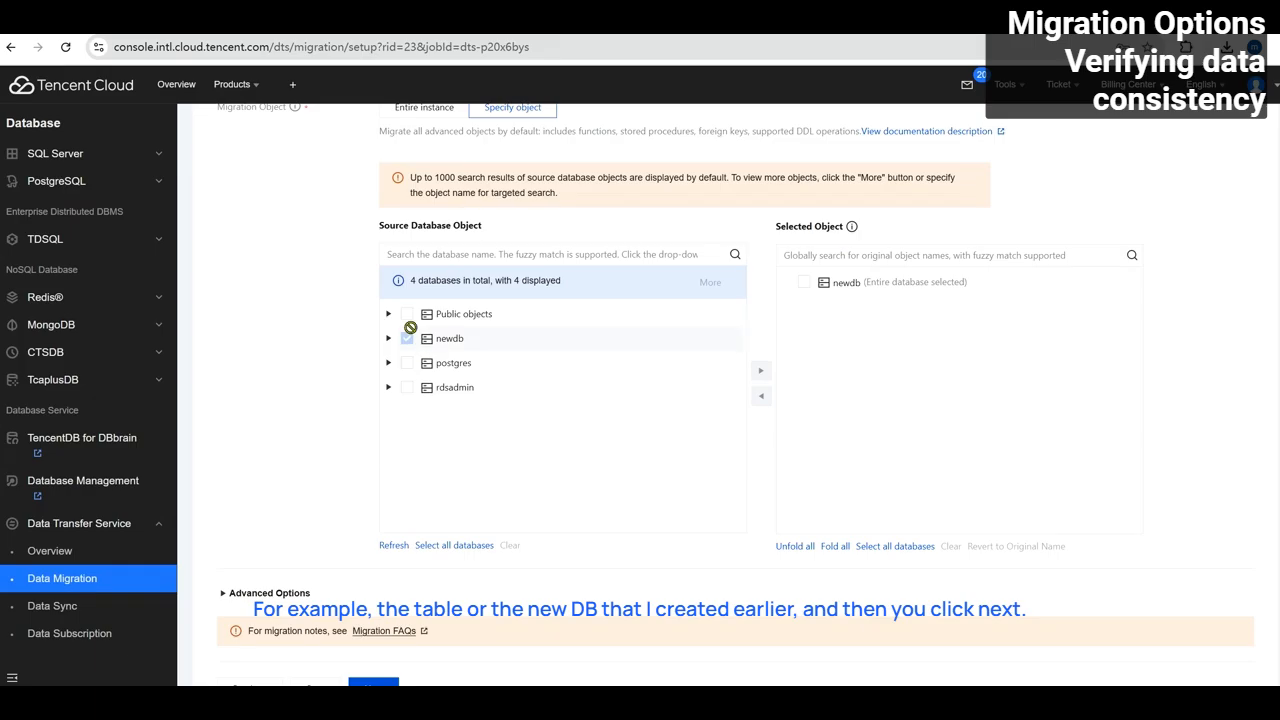
{"action": "left_click", "coordinate": [805, 282]}
{"action": "scroll", "coordinate": [372, 370], "scroll_direction": "down", "scroll_amount": 1}
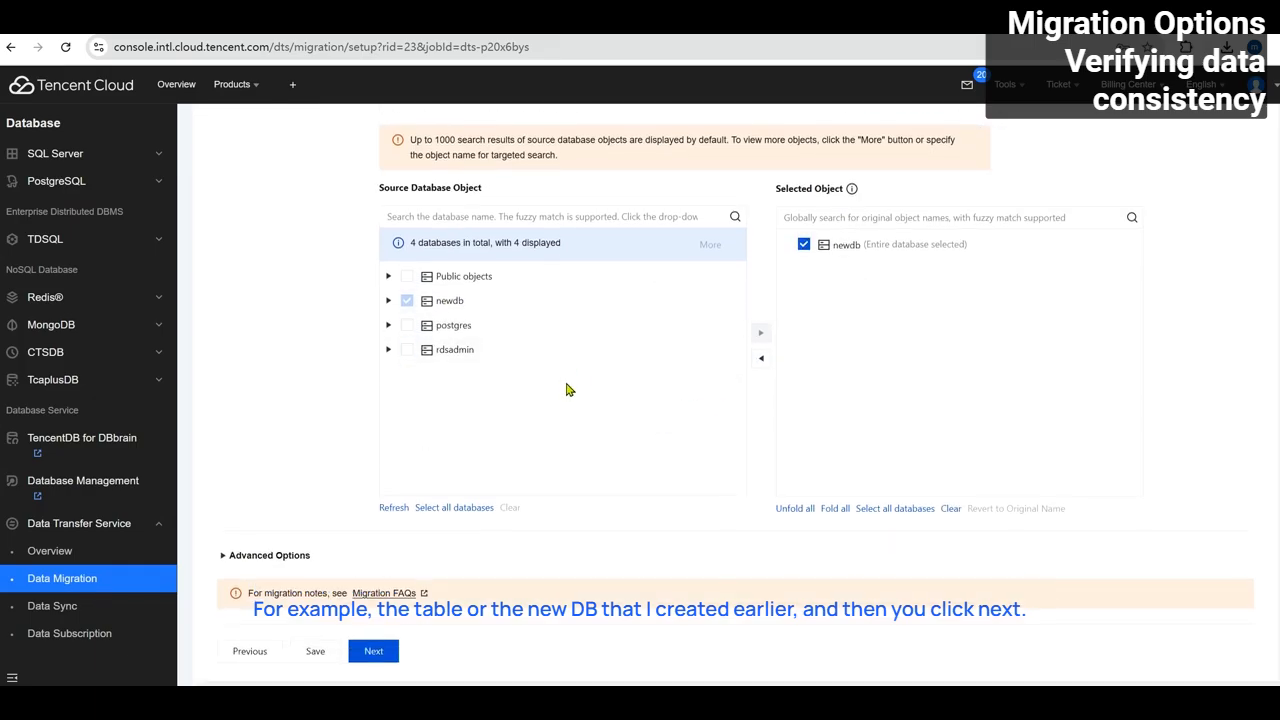
{"action": "left_click", "coordinate": [376, 660]}
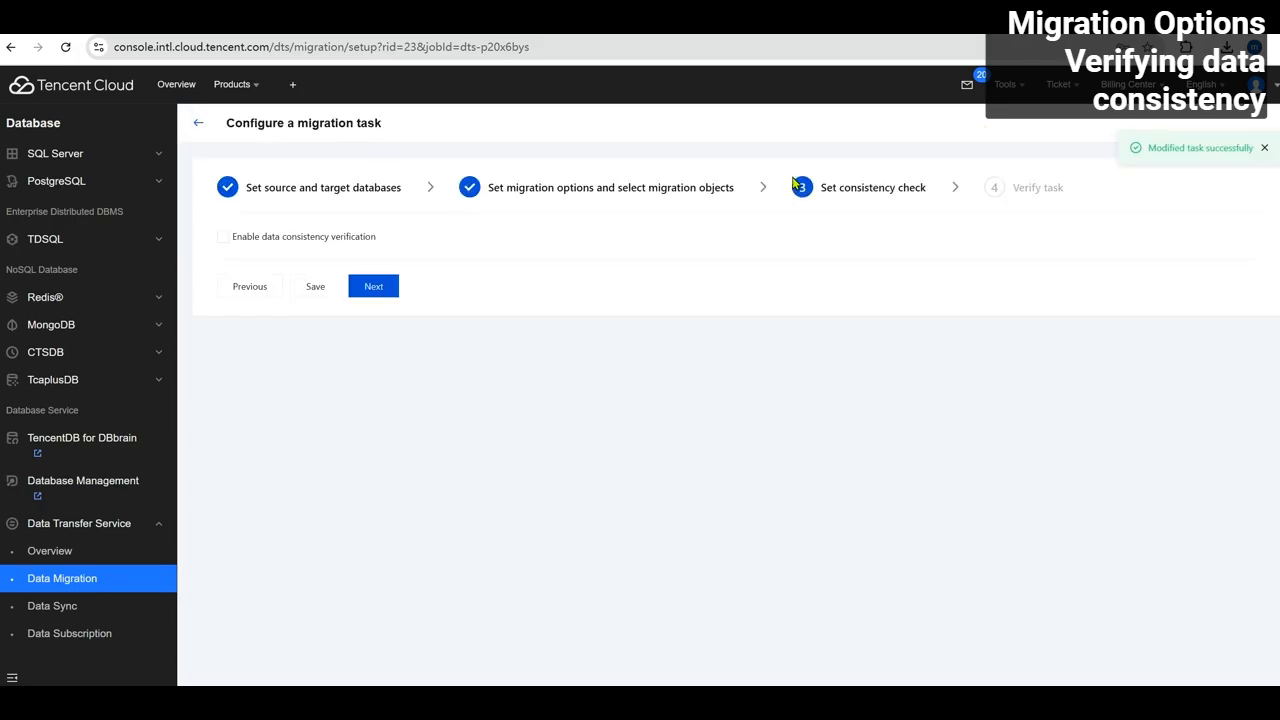
- Enable data consistency verification to look over its options, and disable it again by deleting the verification rule
{"action": "left_click", "coordinate": [330, 240]}
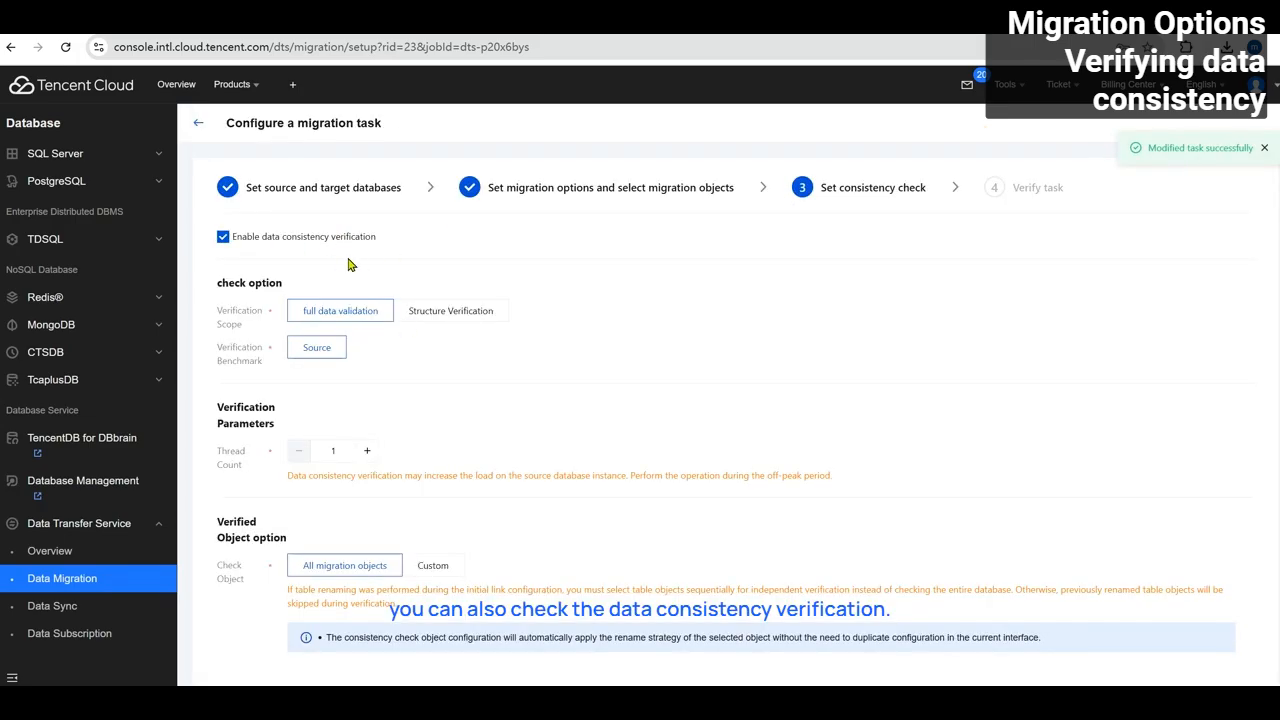
{"action": "scroll", "coordinate": [398, 266], "scroll_direction": "down", "scroll_amount": 1}
{"action": "scroll", "coordinate": [398, 266], "scroll_direction": "down", "scroll_amount": 1}
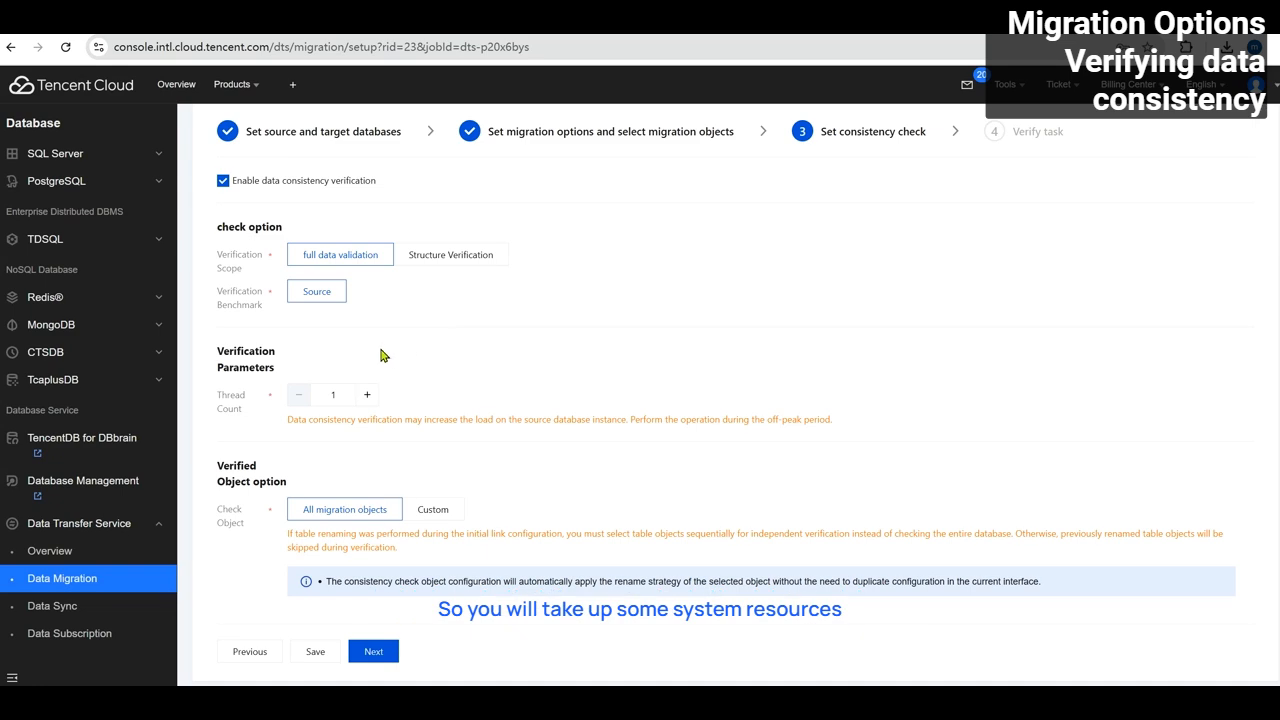
{"action": "scroll", "coordinate": [376, 352], "scroll_direction": "up", "scroll_amount": 1}
{"action": "left_click", "coordinate": [316, 247]}
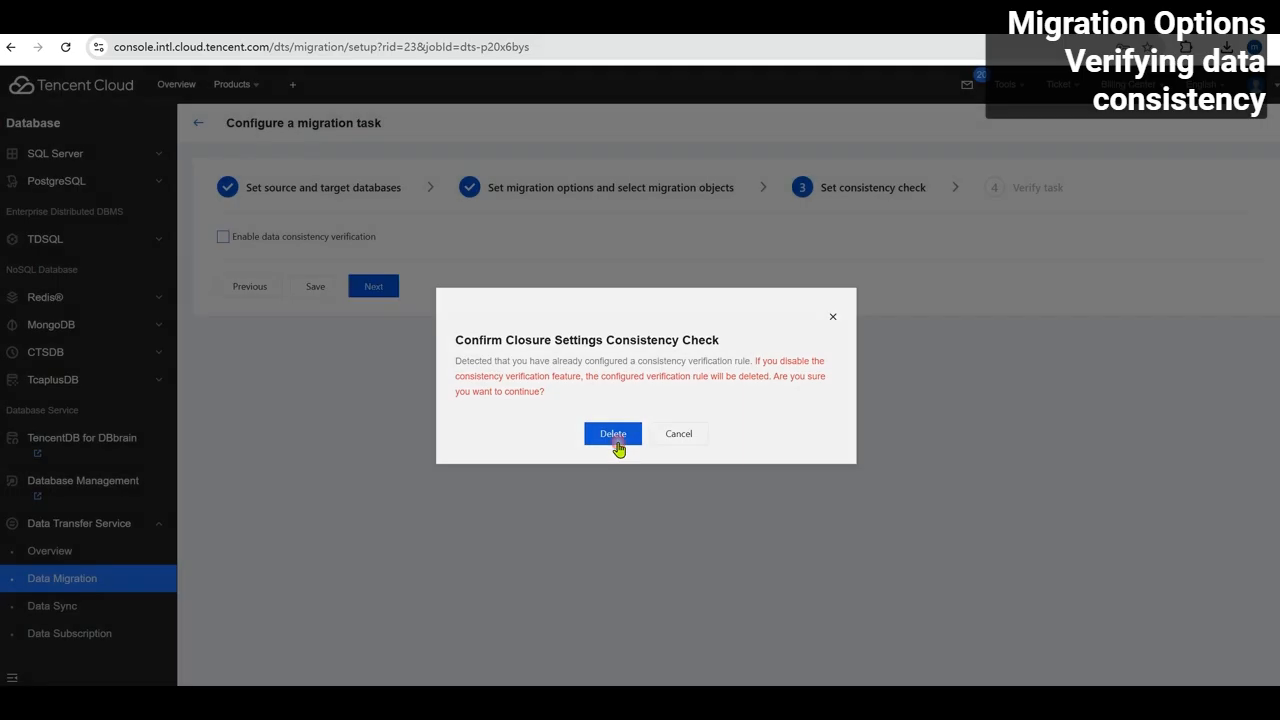
{"action": "left_click", "coordinate": [614, 438]}
- Proceed to the task verification, review the results of its check items and start the migration task
{"action": "left_click", "coordinate": [385, 289]}
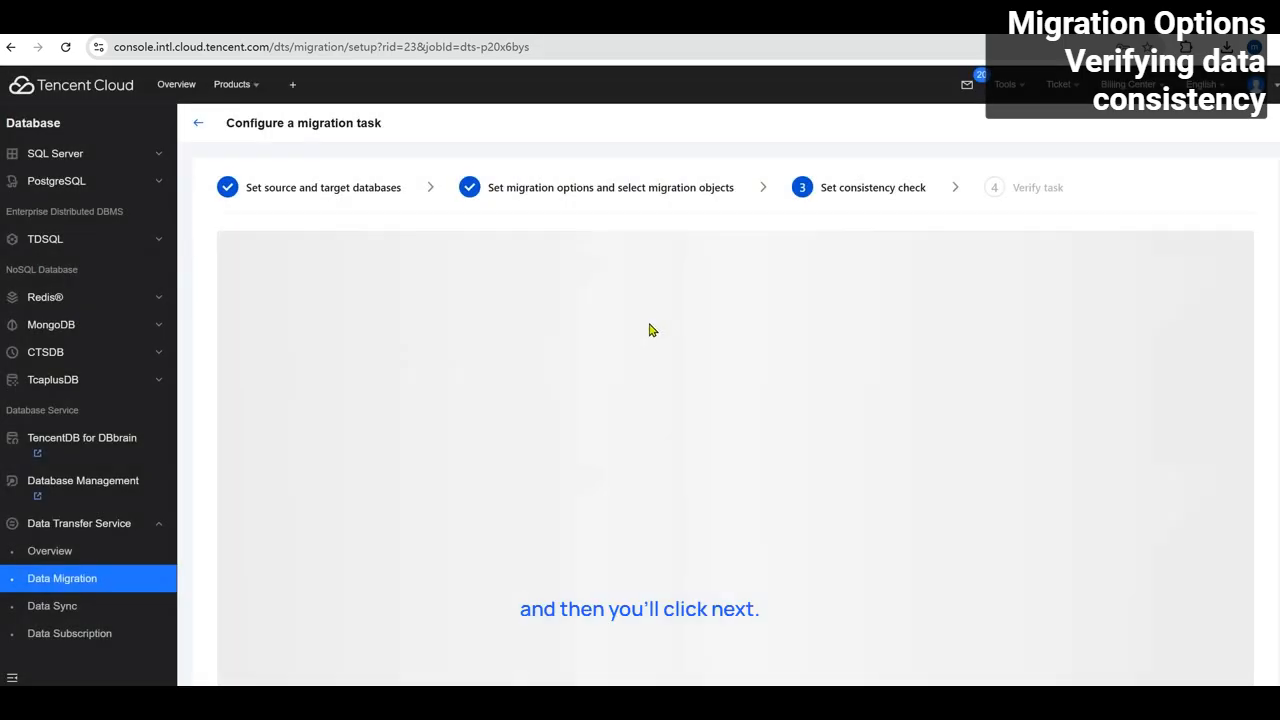
{"action": "scroll", "coordinate": [715, 288], "scroll_direction": "down", "scroll_amount": 4}
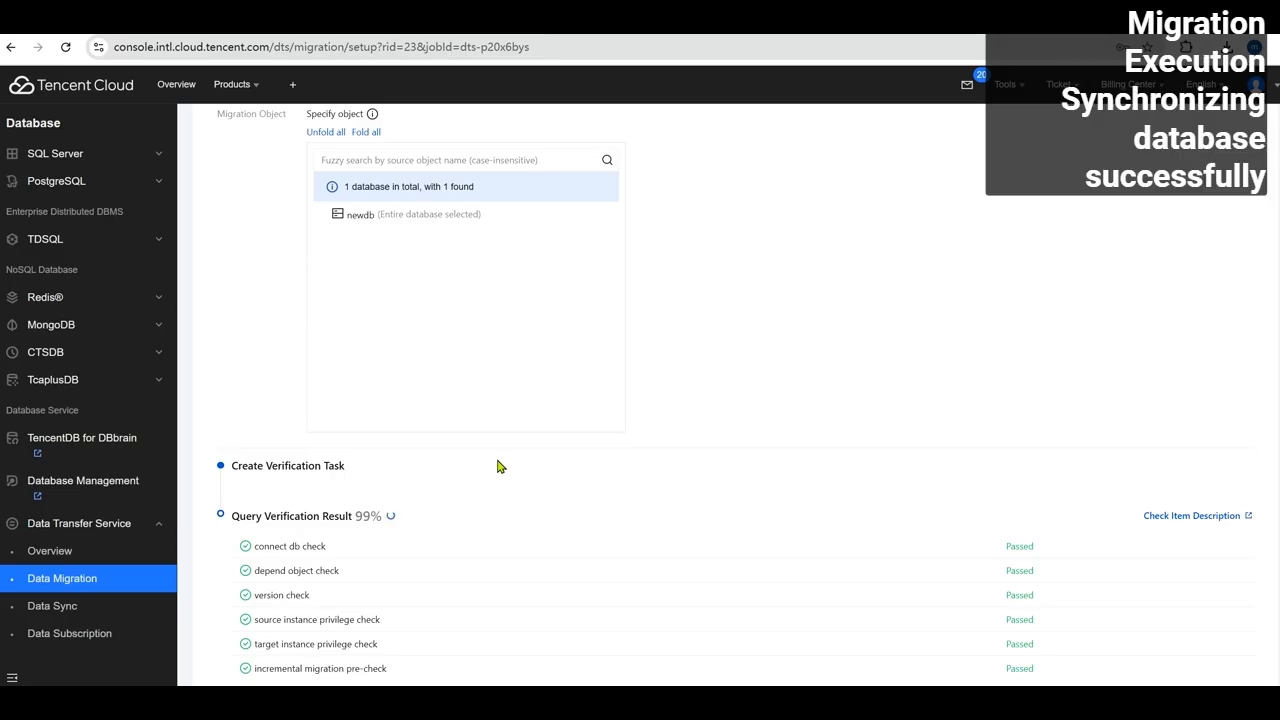
{"action": "scroll", "coordinate": [497, 460], "scroll_direction": "down", "scroll_amount": 2}
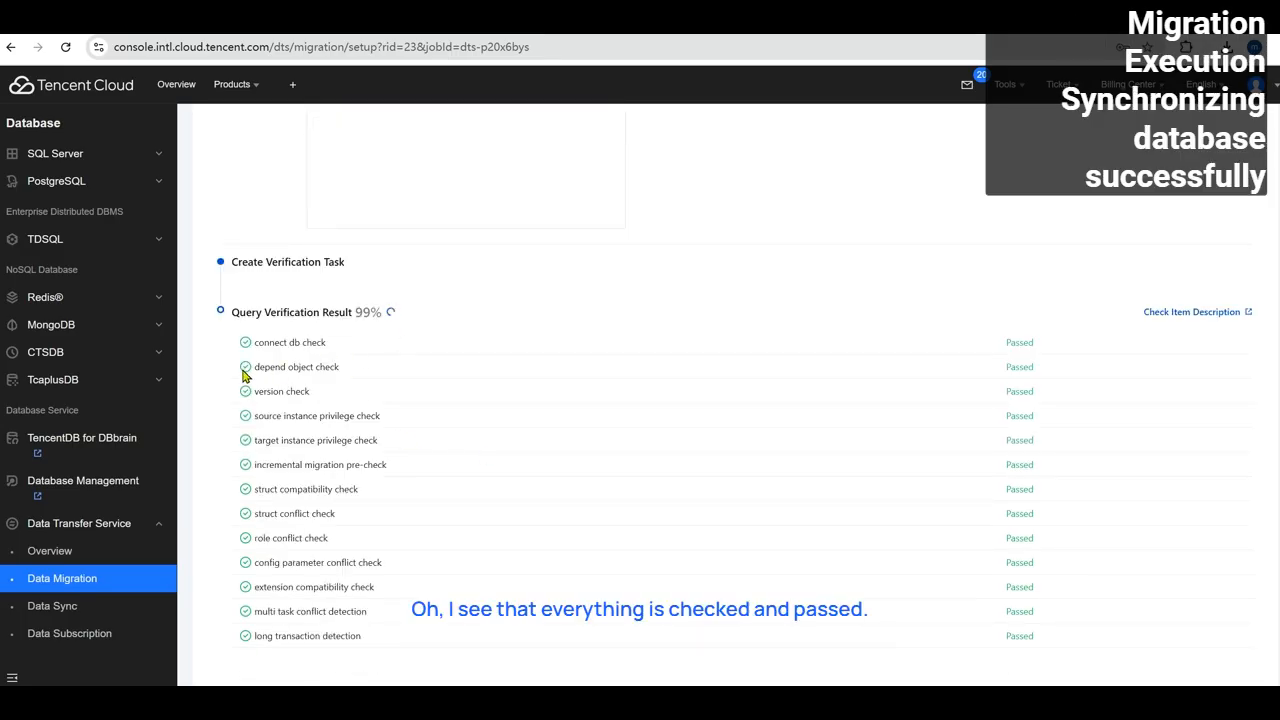
{"action": "scroll", "coordinate": [495, 404], "scroll_direction": "down", "scroll_amount": 1}
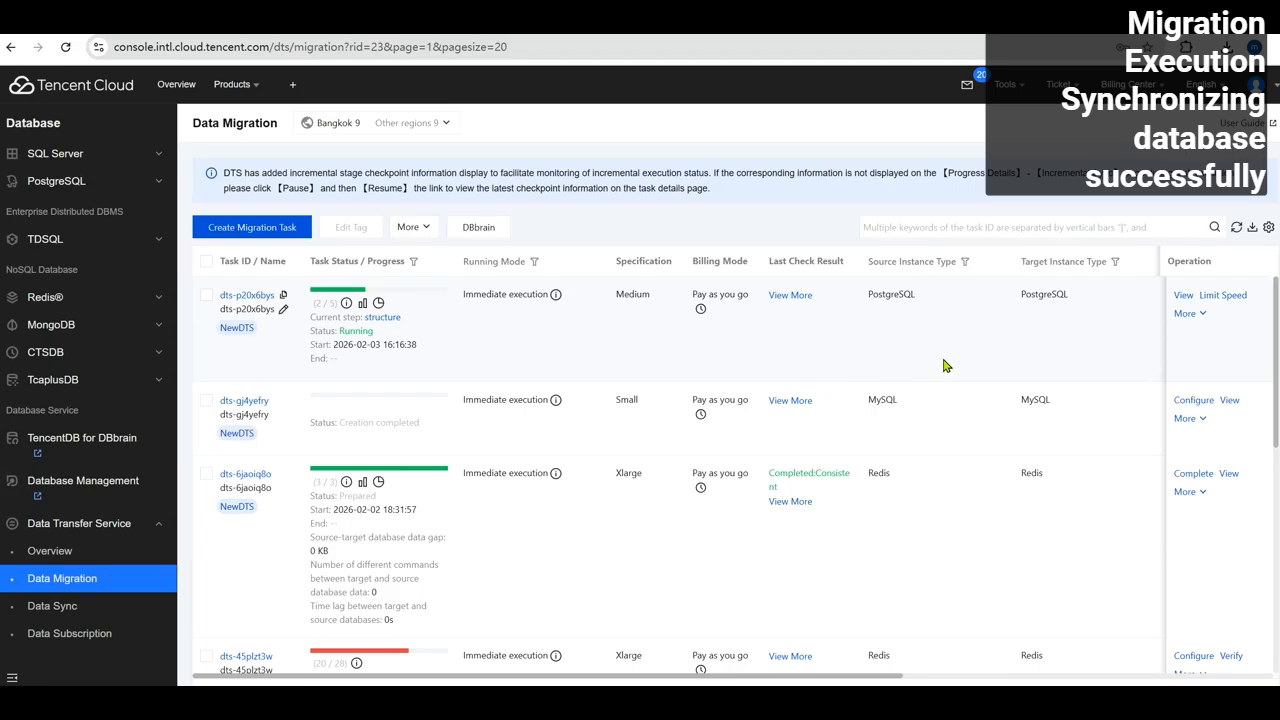
- Refresh the migration task list, and switch to DMC to reload the target instance's list of databases
{"action": "left_click", "coordinate": [1237, 229]}
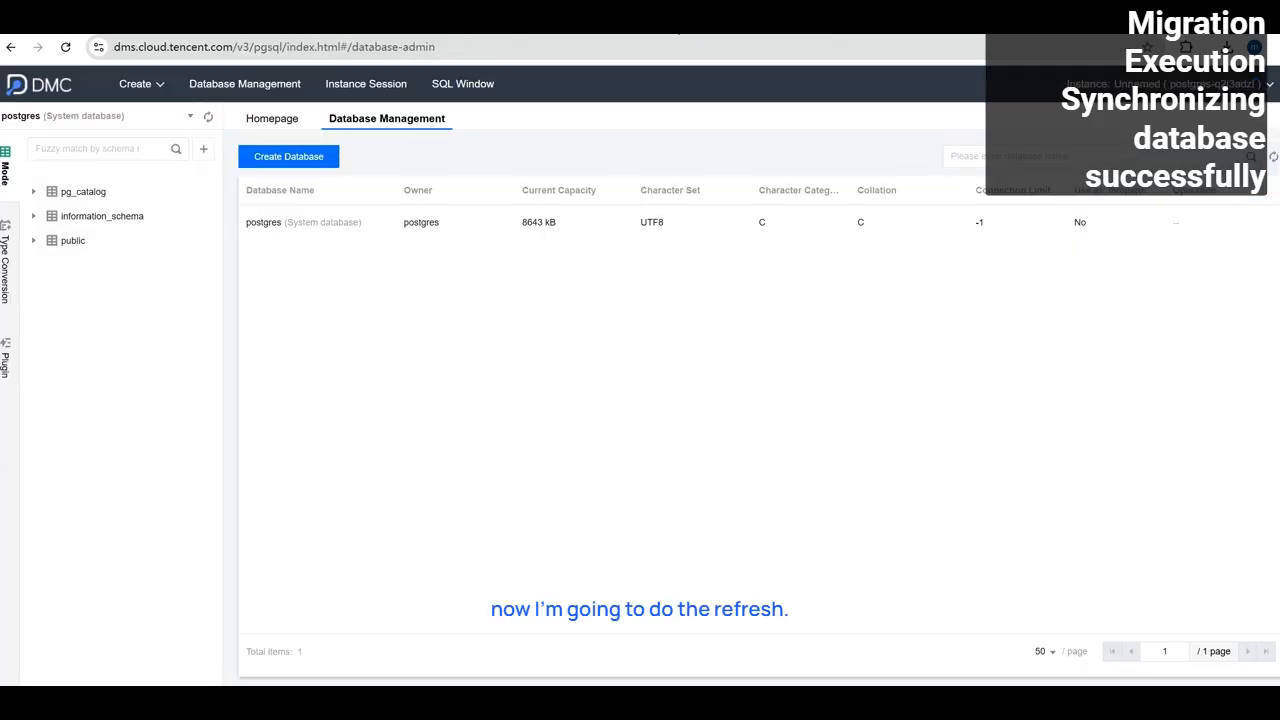
{"action": "left_click", "coordinate": [65, 47]}
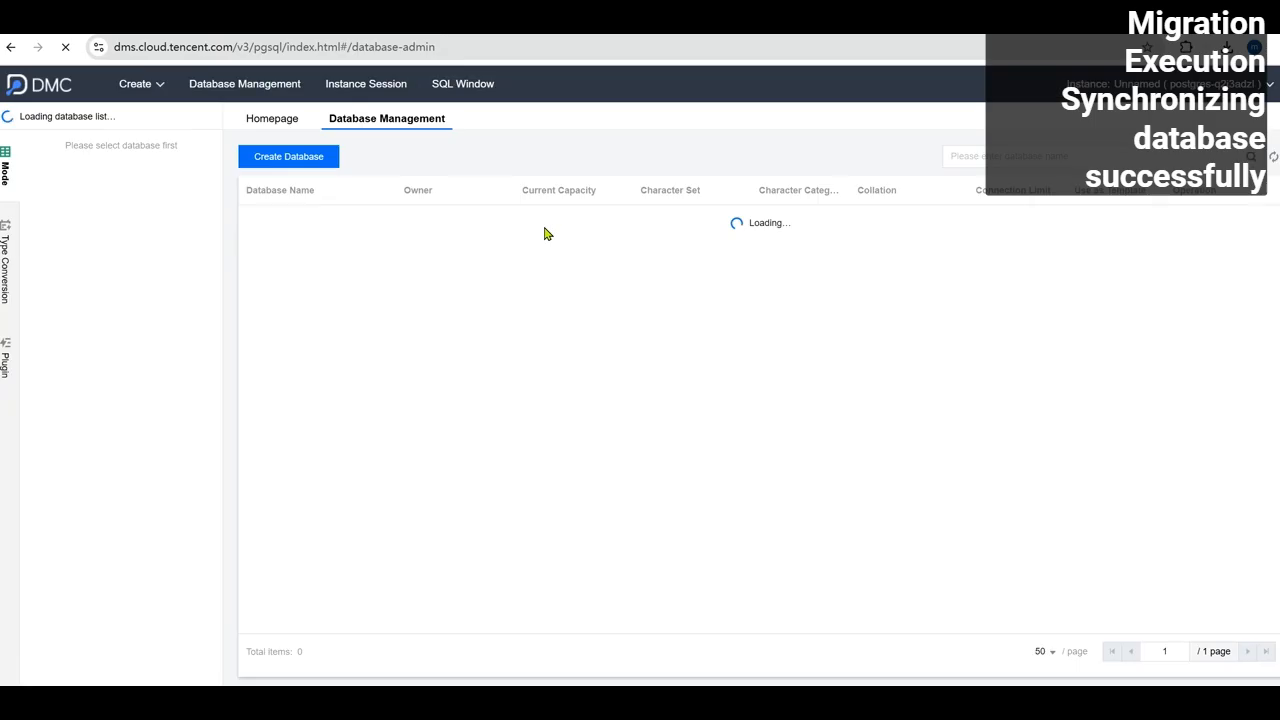